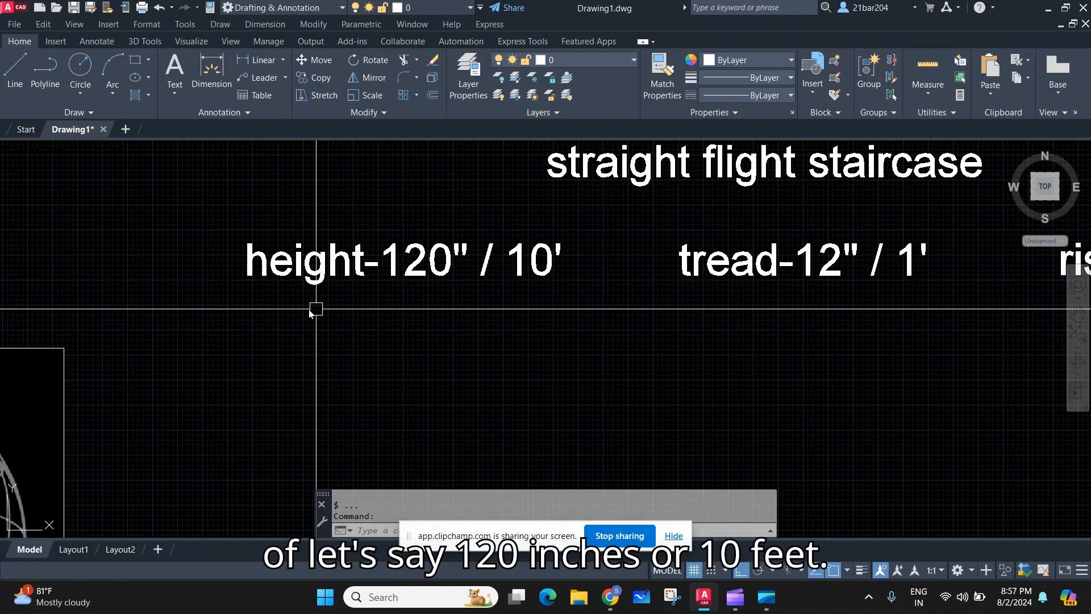
- Examine the straight flight staircase notes for height, tread and riser, along with the ground line and dimensioned vertical line
scroll(525, 294, "down", 2)
middle_click_drag(529, 294, 448, 308)
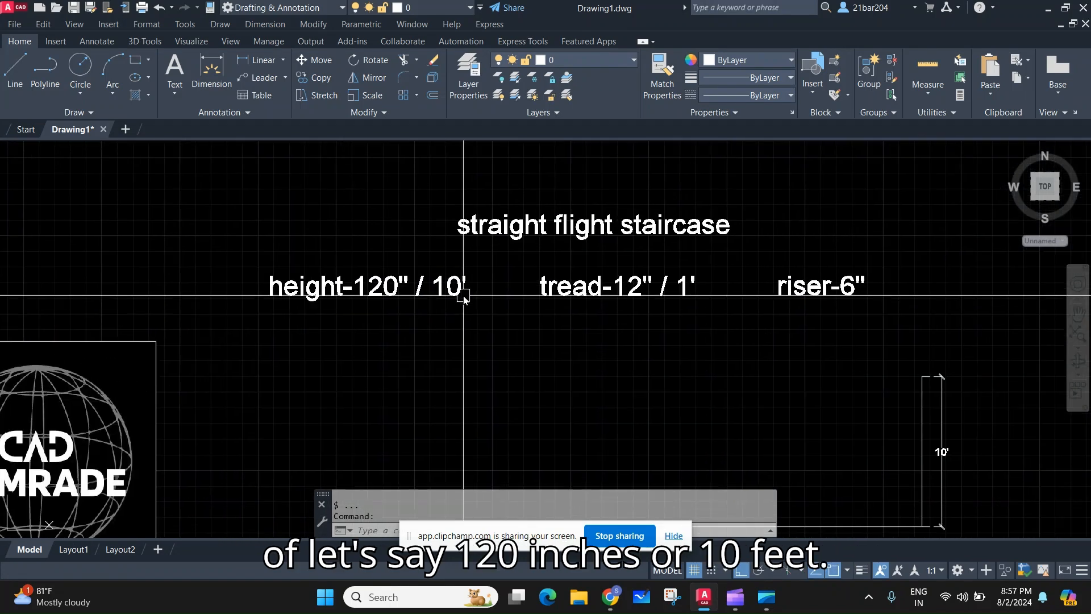
mouse_move(780, 347)
middle_mouse_down()
mouse_move(645, 358)
mouse_move(621, 267)
middle_mouse_up()
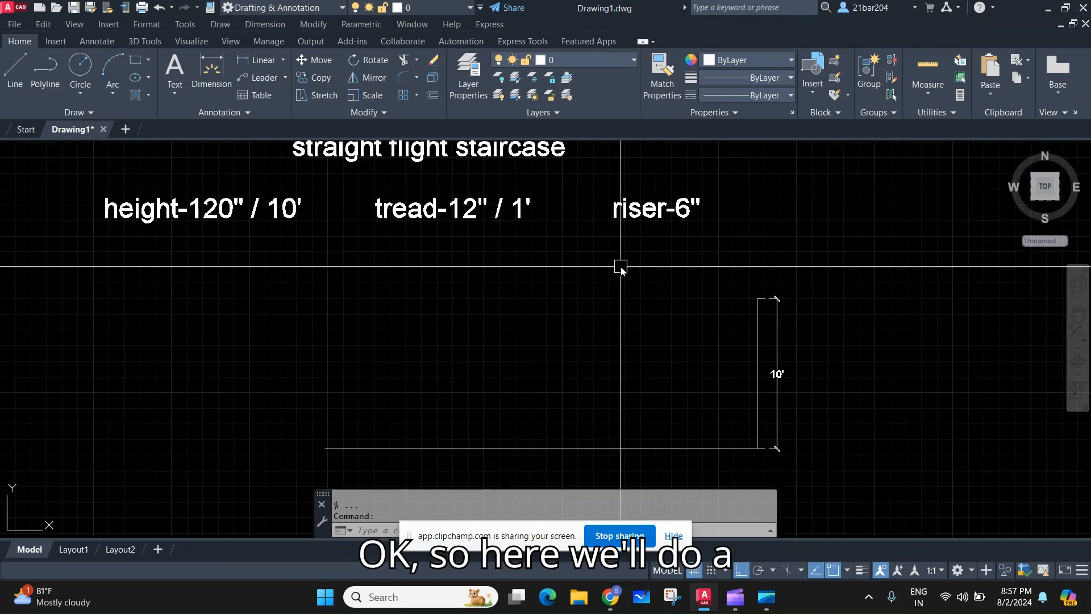
mouse_move(536, 281)
middle_mouse_down()
mouse_move(521, 295)
mouse_move(525, 311)
middle_mouse_up()
scroll(494, 377, "up", 2)
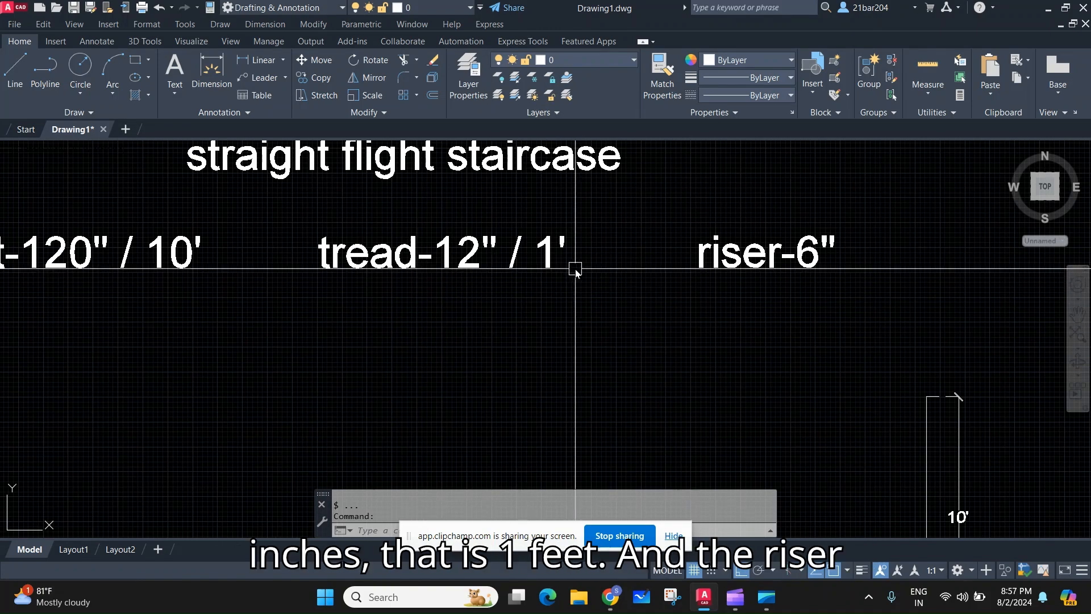
scroll(398, 309, "down", 2)
scroll(480, 302, "down", 1)
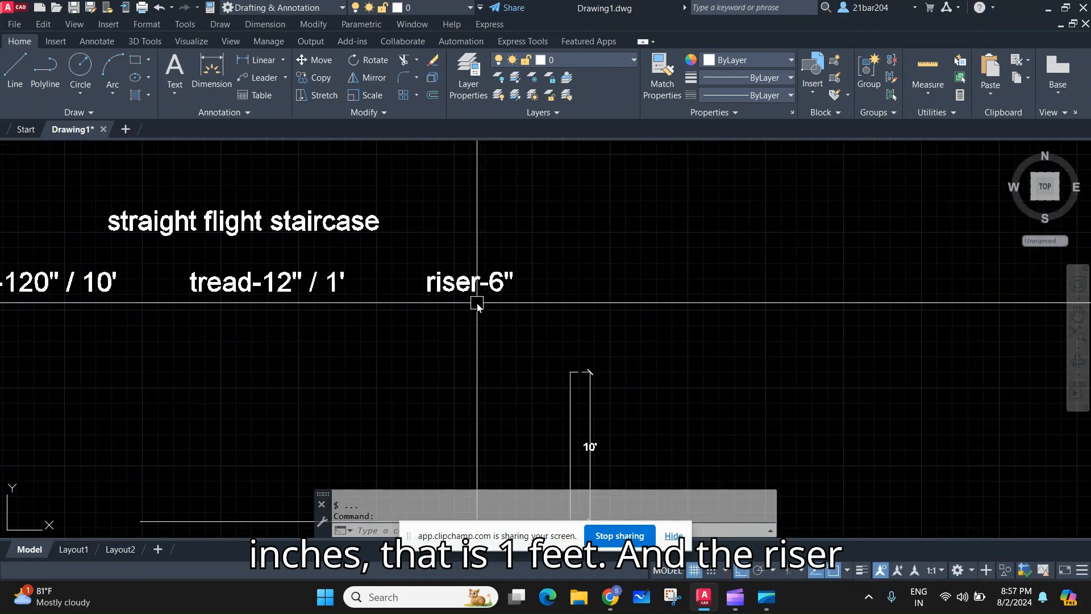
middle_click_drag(518, 307, 566, 273)
scroll(564, 275, "down", 2)
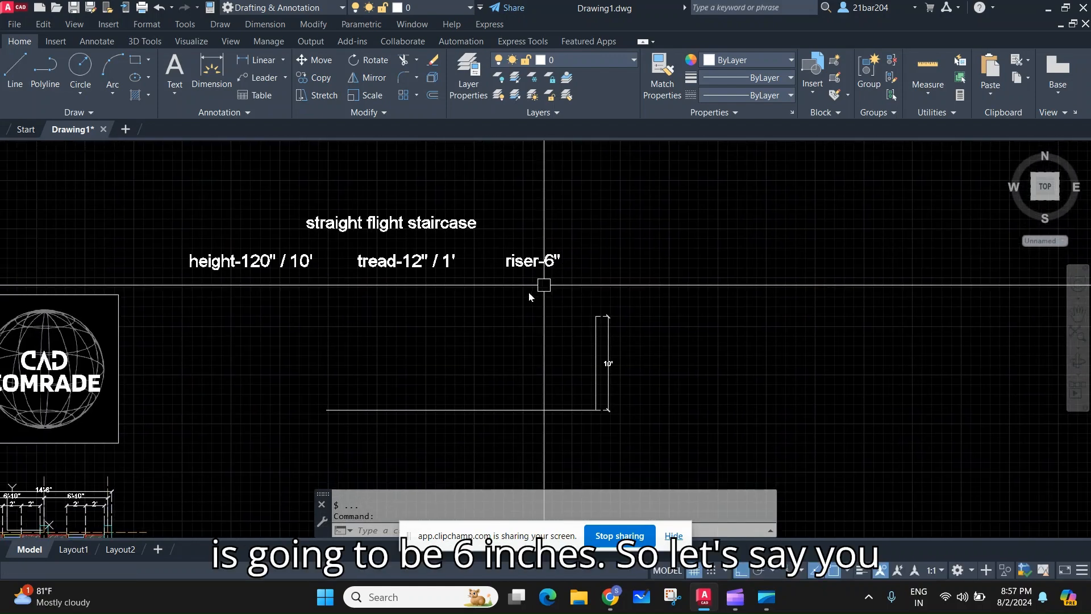
scroll(531, 292, "up", 2)
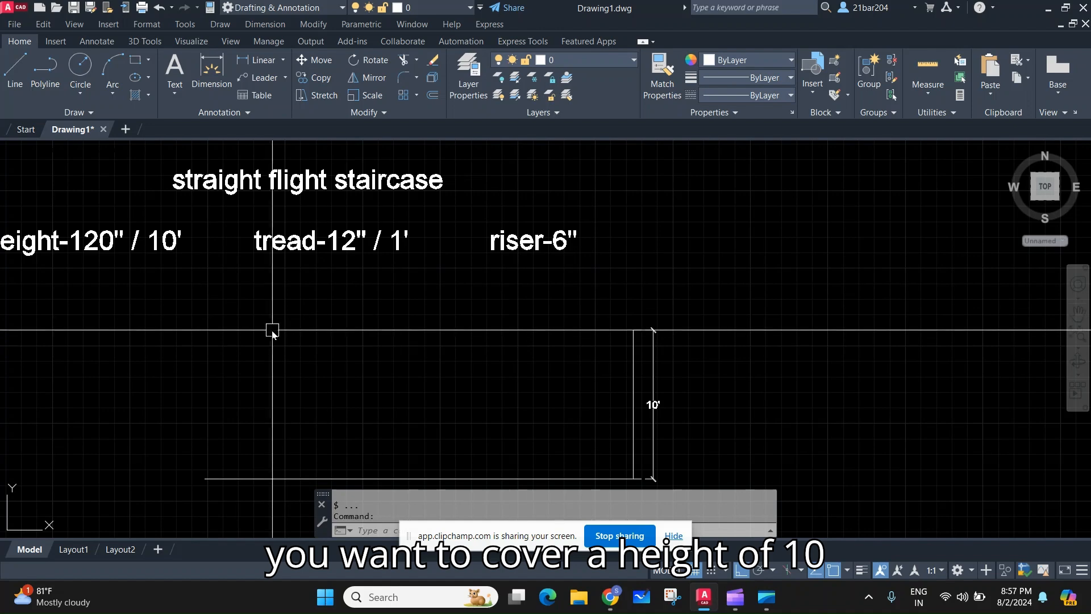
middle_click_drag(271, 331, 486, 352)
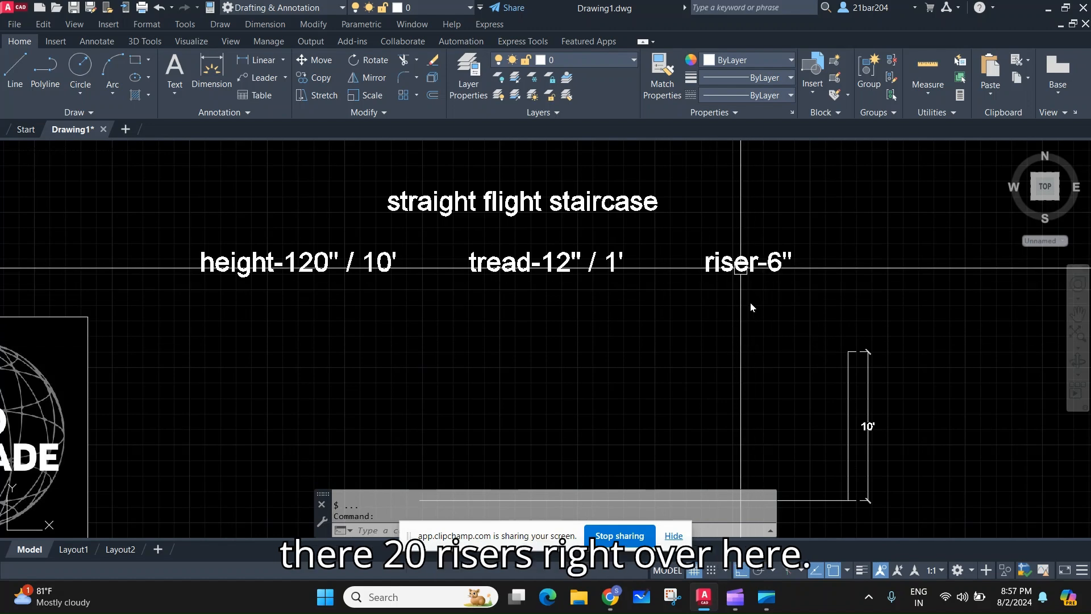
middle_click_drag(787, 369, 668, 337)
scroll(704, 392, "up", 2)
scroll(704, 392, "down", 2)
middle_click_drag(704, 391, 747, 388)
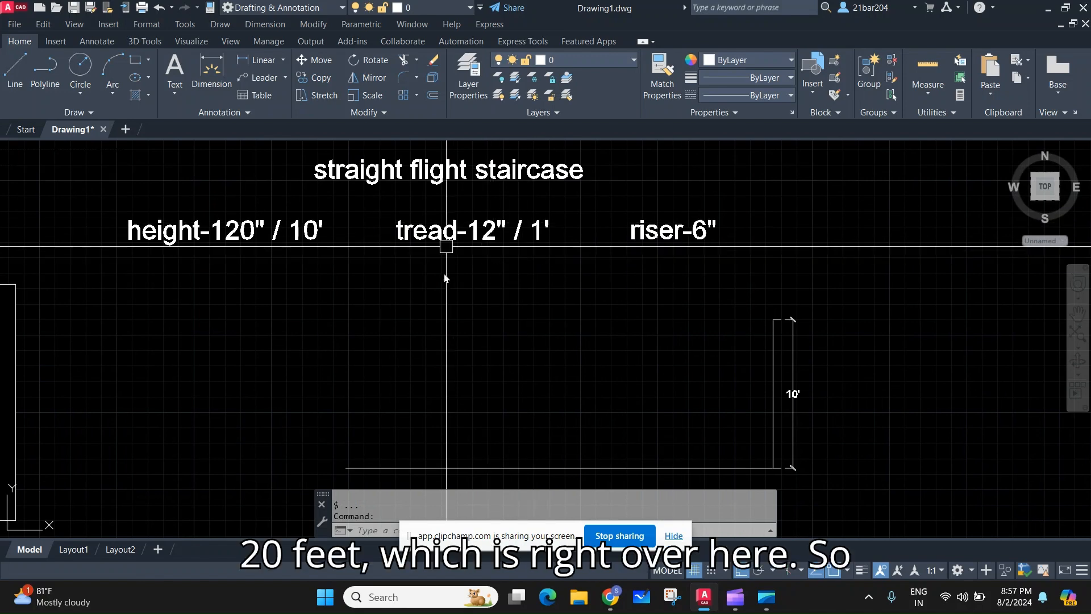
middle_click_drag(597, 401, 519, 346)
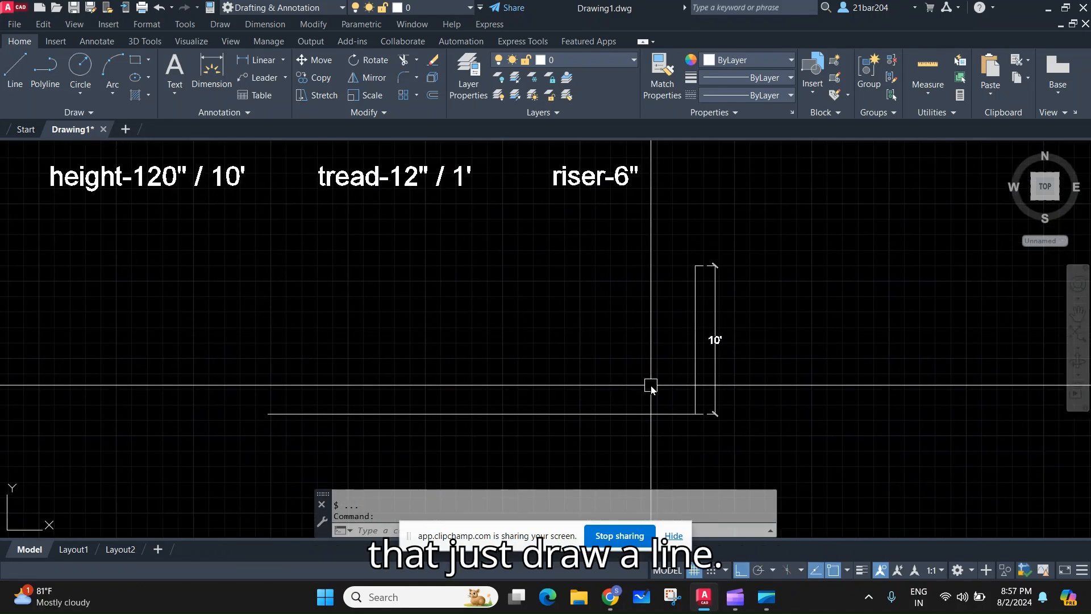
type("L")
key("Return")
scroll(696, 418, "up", 2)
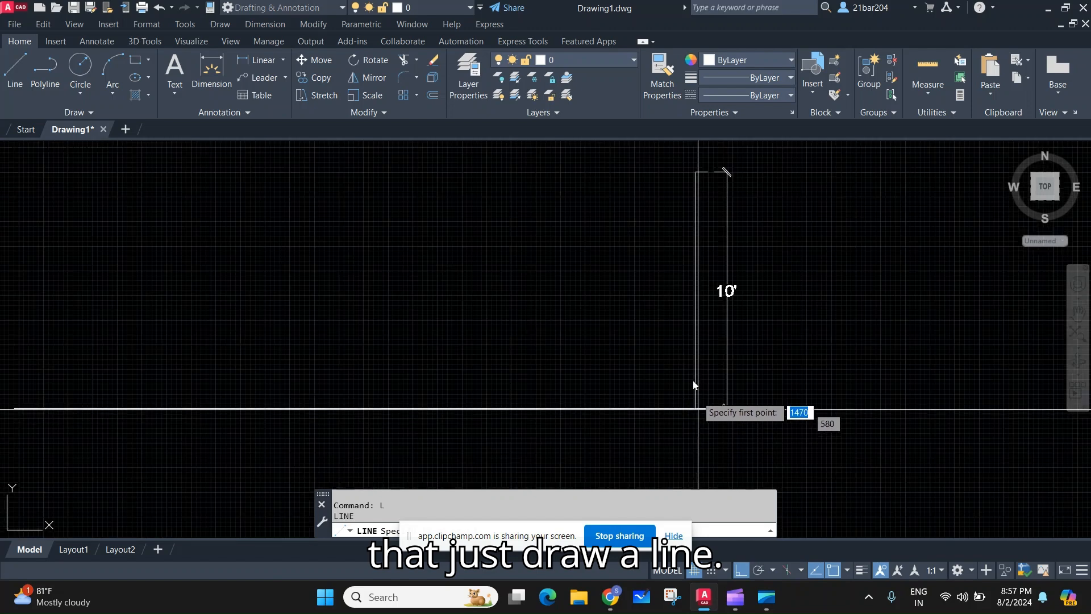
middle_click_drag(742, 234, 661, 319)
key("Escape")
- Erase the 10' height dimension and draw a horizontal floor line outward from the top of the vertical line
left_click(721, 353)
left_click(658, 307)
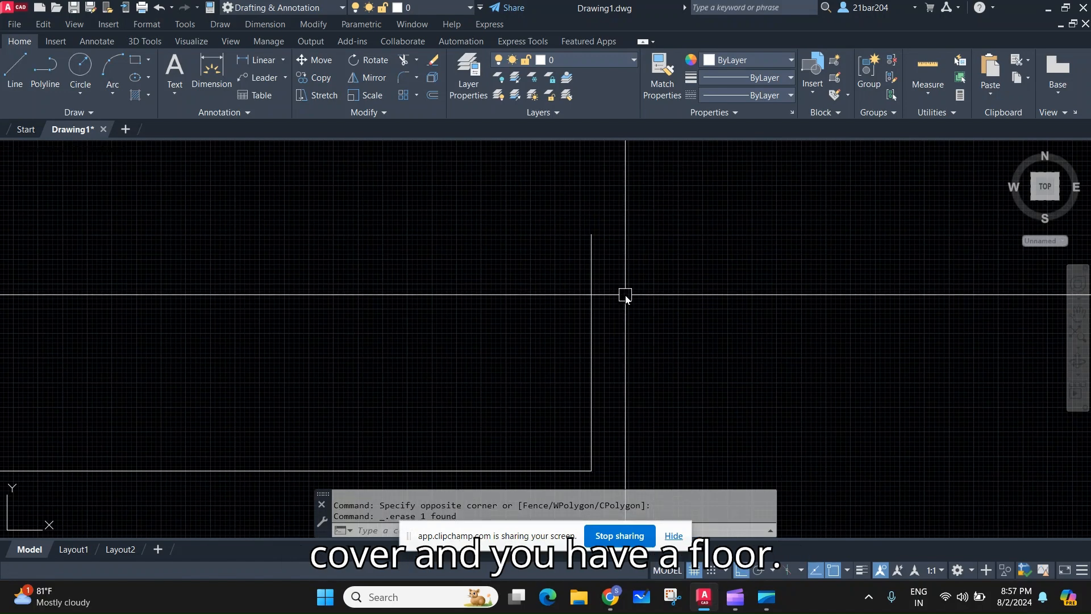
type("L")
key("Return")
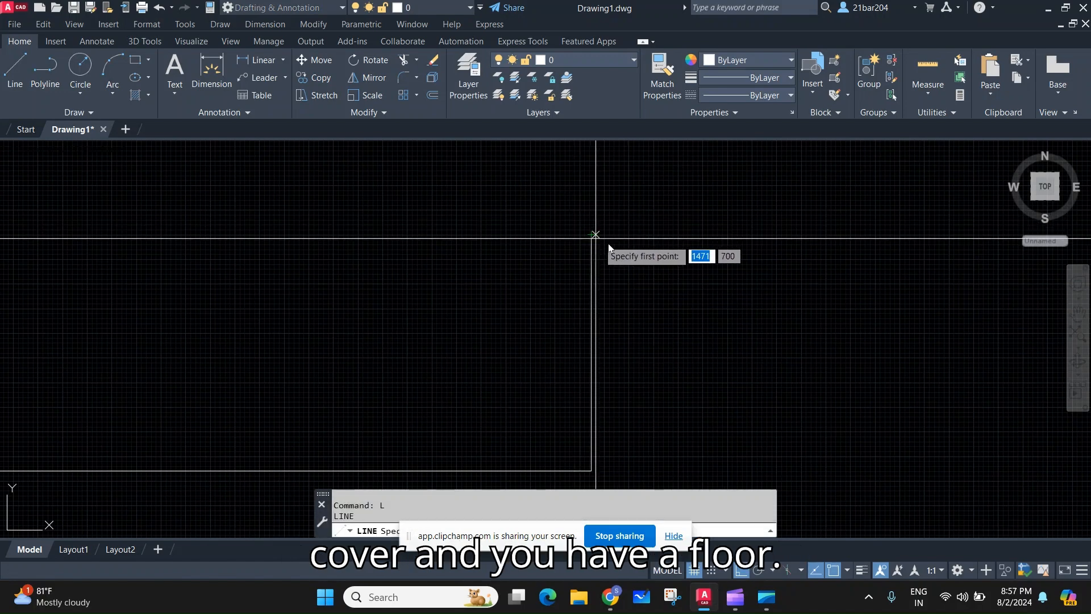
left_click(592, 235)
left_click(893, 238)
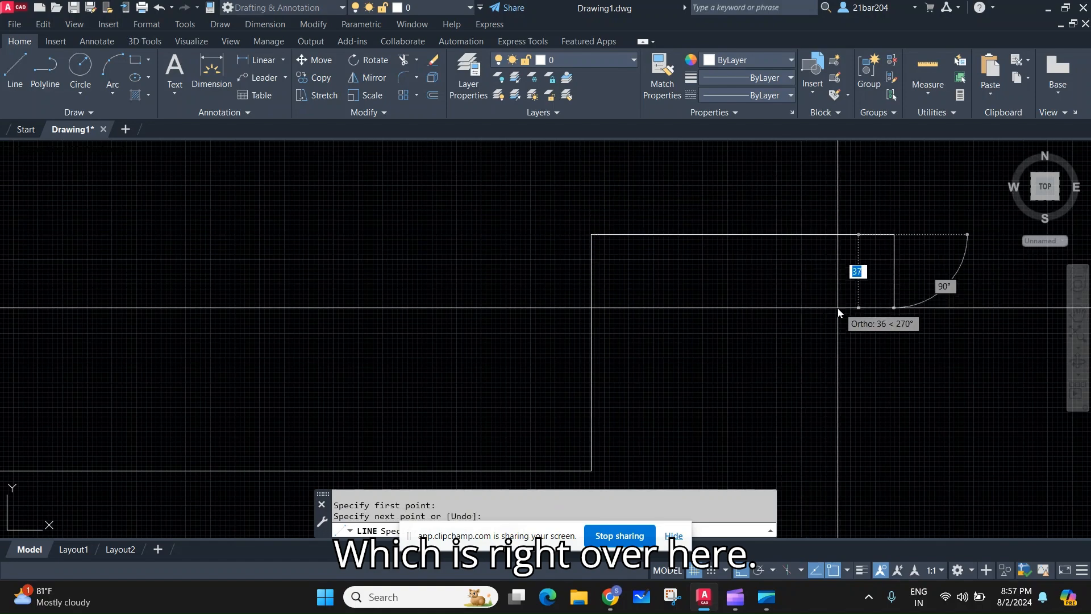
key("Escape")
- Draw a 240-inch line leftward along the ground from the base of the vertical line
middle_click_drag(614, 362, 663, 330)
type("L")
key("Return")
middle_click_drag(592, 339, 695, 334)
left_click(744, 435)
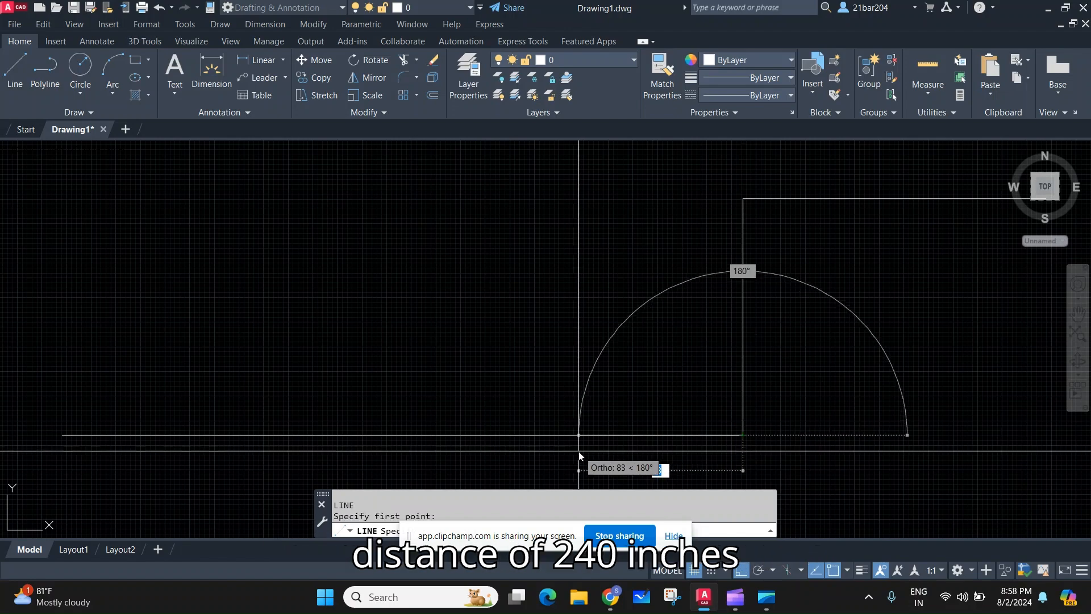
type("240")
key("Return")
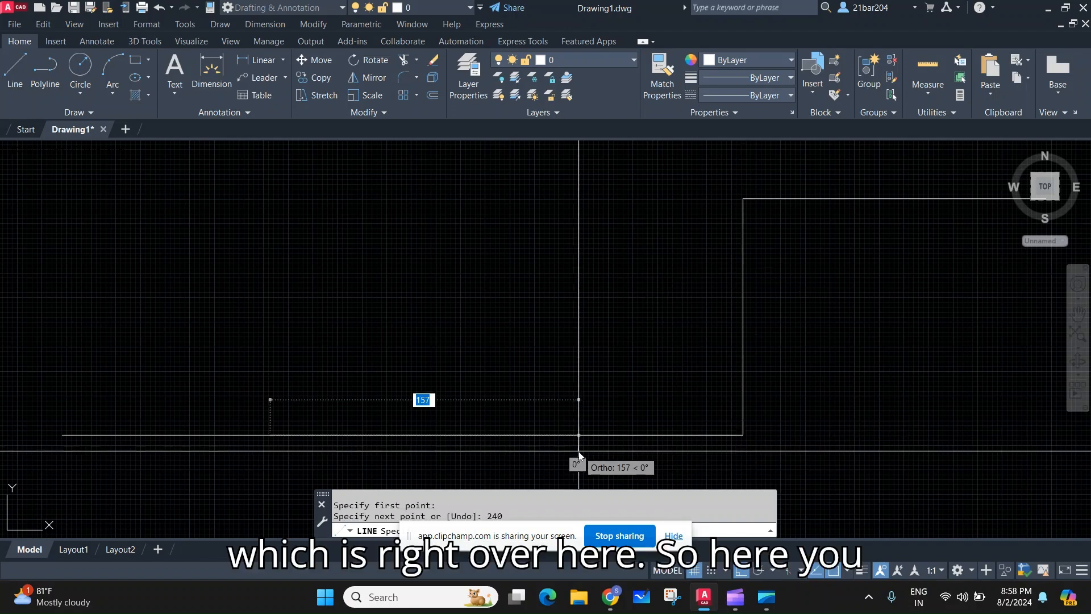
- Continue the line from the 240-inch endpoint with a 6-inch riser upward and a 12-inch tread toward the vertical line
scroll(283, 427, "up", 5)
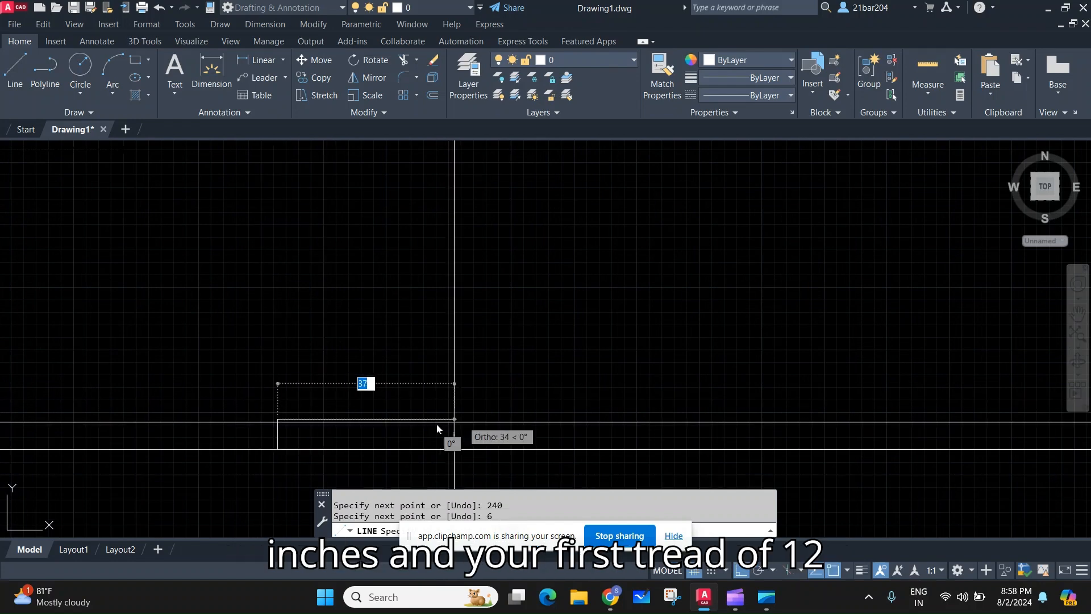
key("Return")
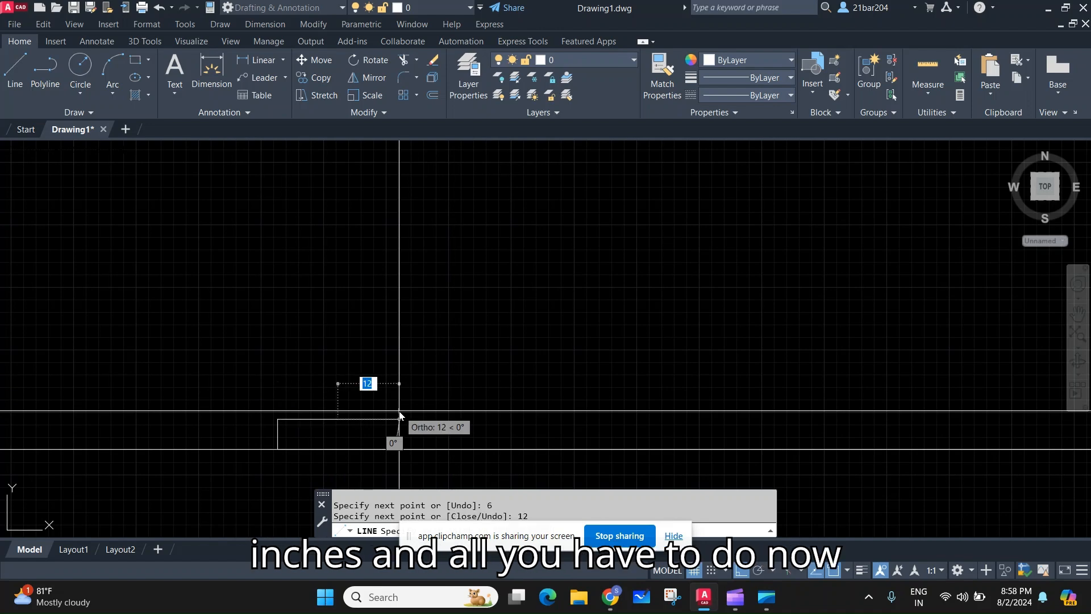
key("Escape")
scroll(341, 398, "down", 4)
scroll(328, 403, "up", 5)
left_click(335, 390)
left_click(268, 353)
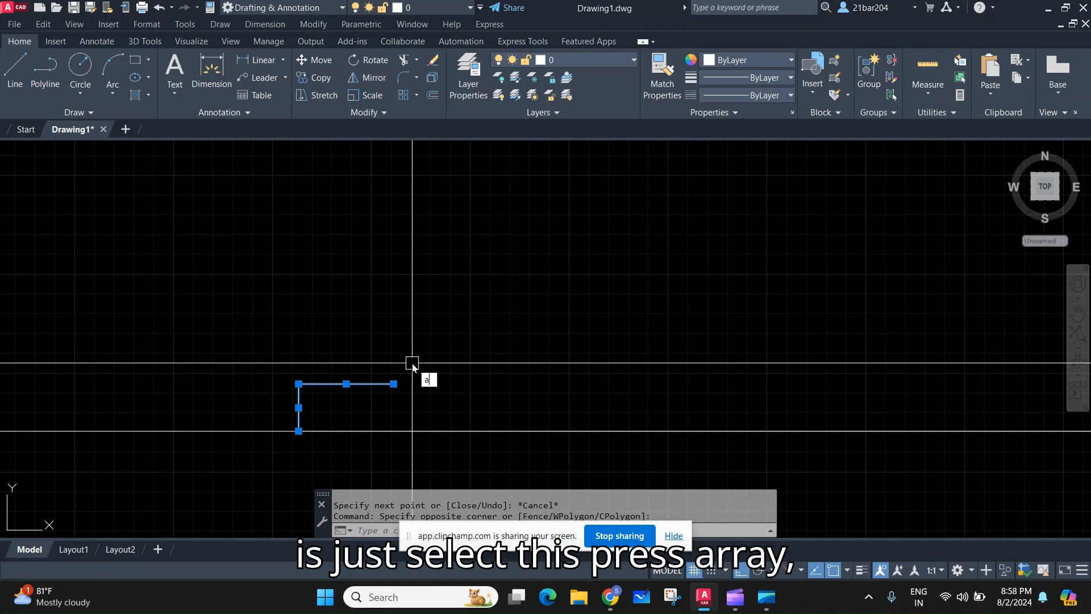
type("ay")
key("Return")
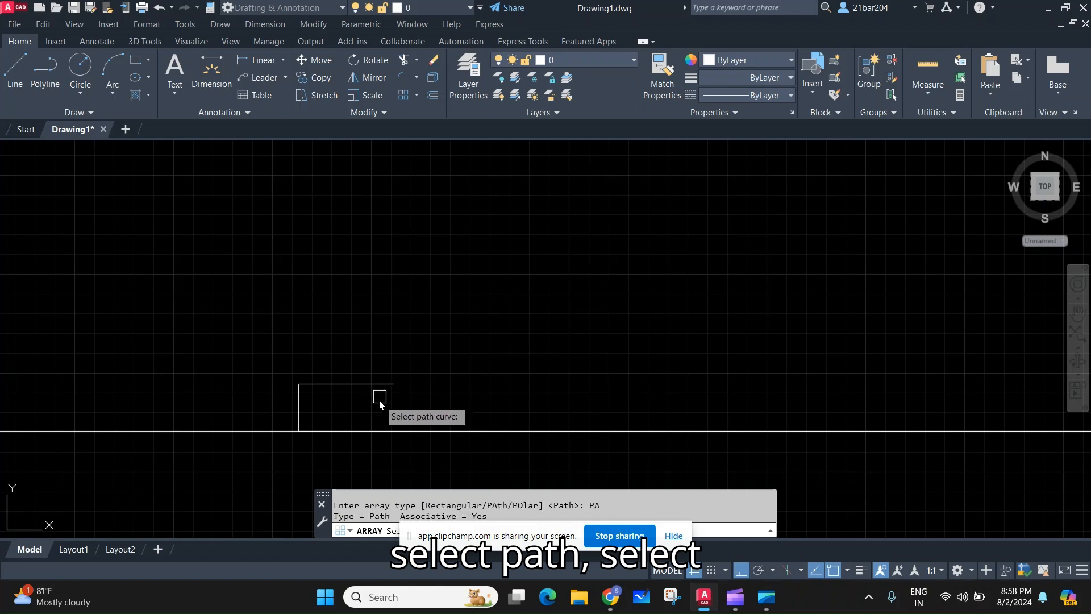
key("Escape")
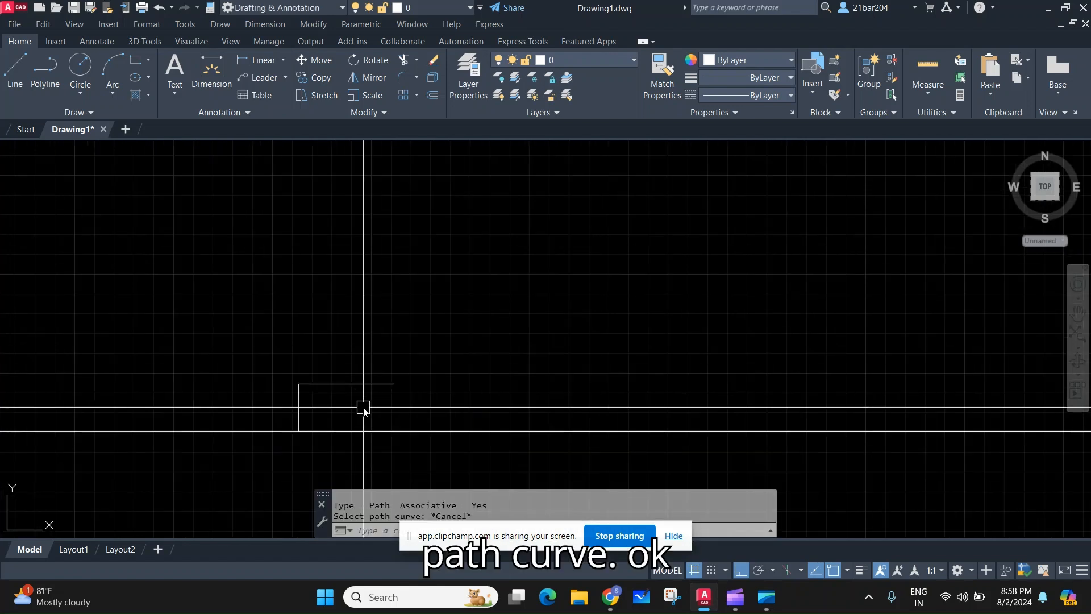
- Copy the first riser and tread from the riser's base to each successive tread end, building the flight up to the eighth step
left_click(307, 395)
left_click(247, 368)
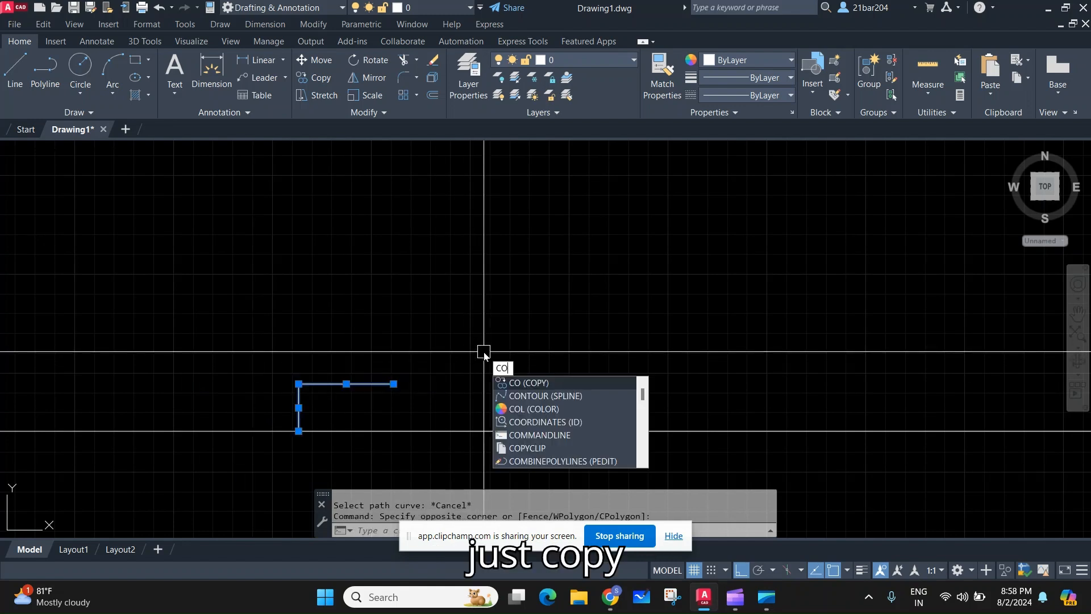
key("Return")
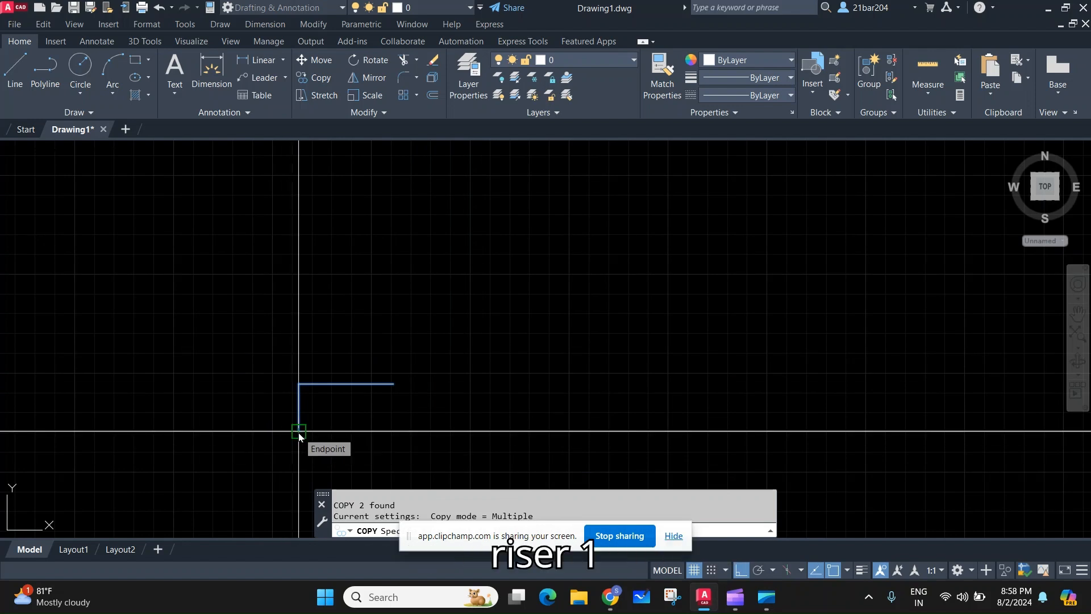
left_click(299, 432)
left_click(394, 384)
left_click(488, 336)
middle_click_drag(510, 326, 414, 400)
left_click(582, 316)
middle_click_drag(682, 272, 545, 371)
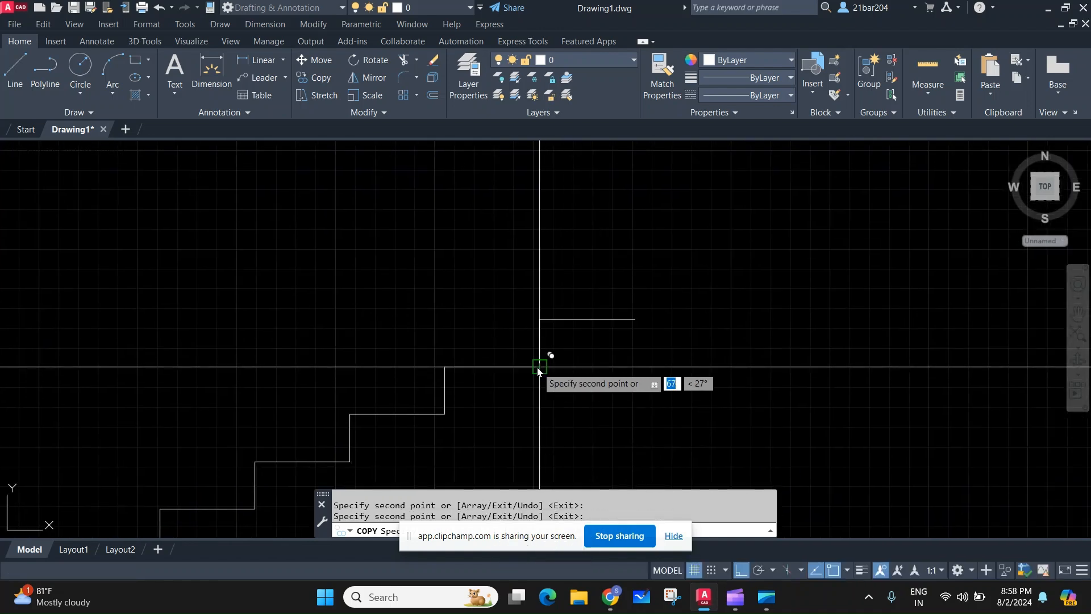
left_click(540, 367)
left_click(635, 317)
left_click(709, 273)
- Place further copies of the riser and tread end to end, from the ninth through the fourteenth step
scroll(586, 329, "down", 3)
left_click(575, 316)
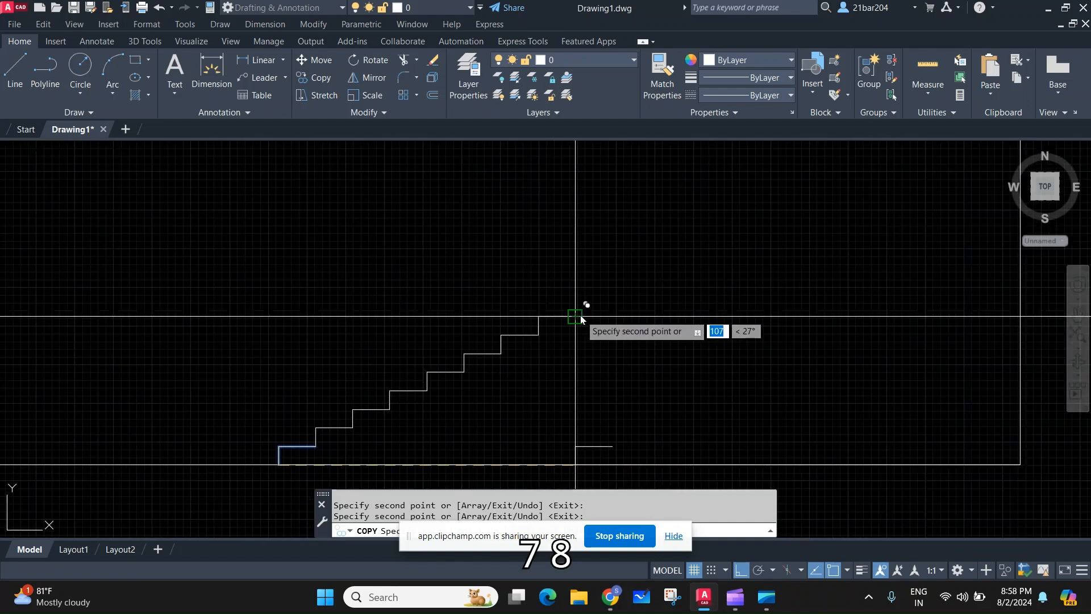
left_click(613, 297)
left_click(651, 279)
left_click(686, 261)
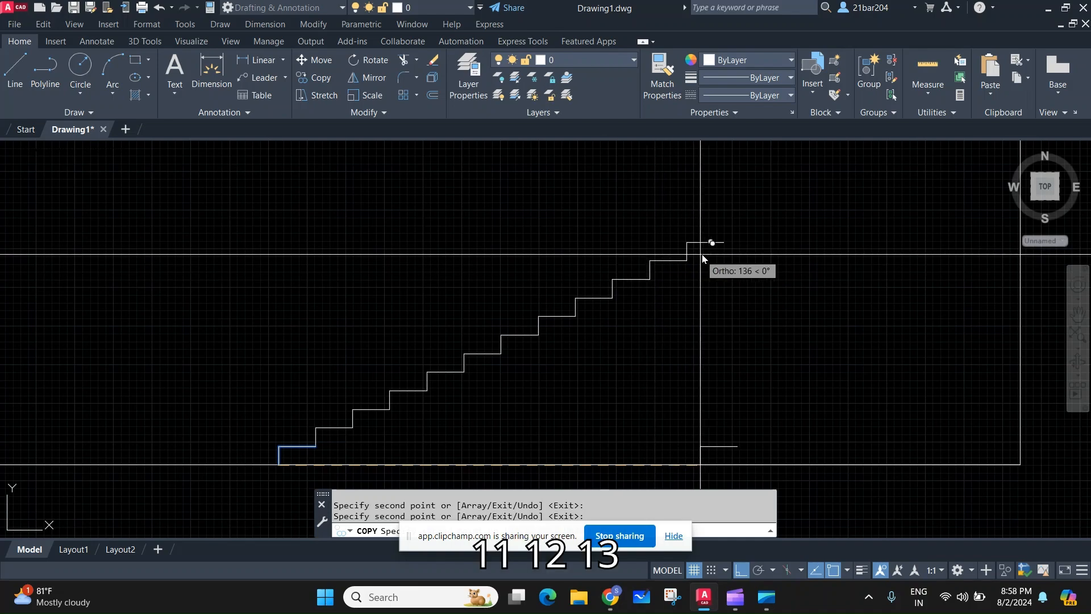
left_click(723, 243)
left_click(760, 224)
- Place the remaining riser and tread copies up to the twentieth step, reaching the upper floor line, and end the copying
middle_click_drag(800, 206, 677, 307)
left_click(673, 306)
left_click(710, 288)
left_click(747, 270)
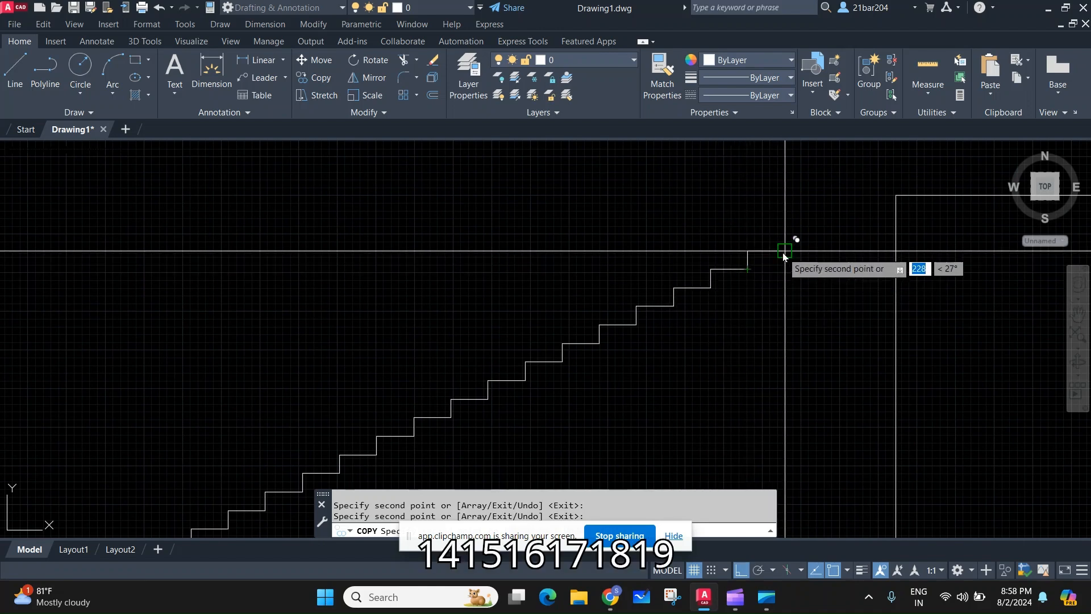
left_click(786, 251)
left_click(822, 233)
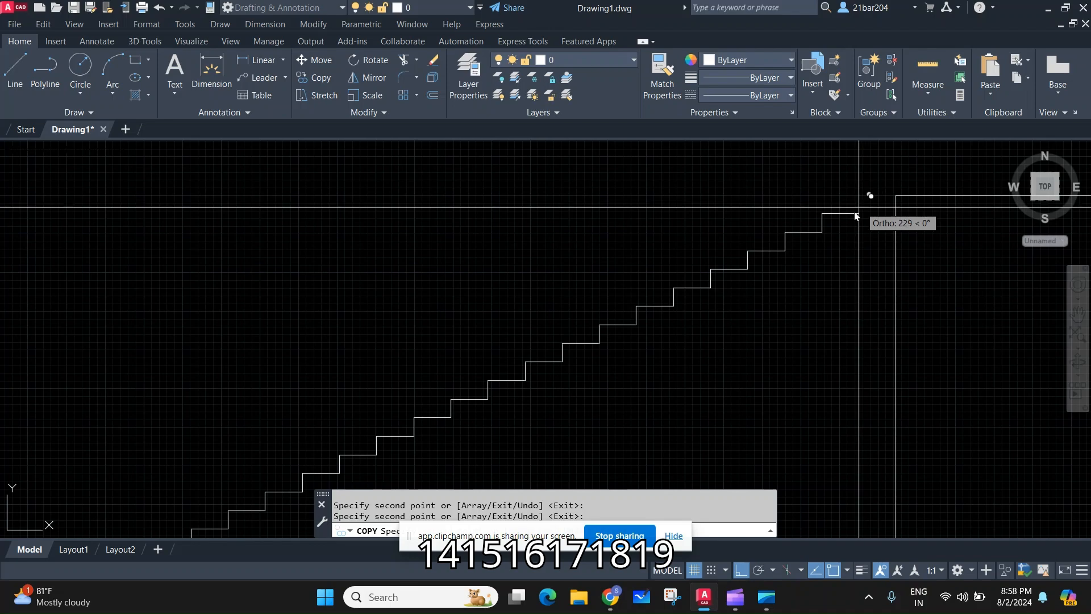
key("Escape")
scroll(583, 253, "down", 5)
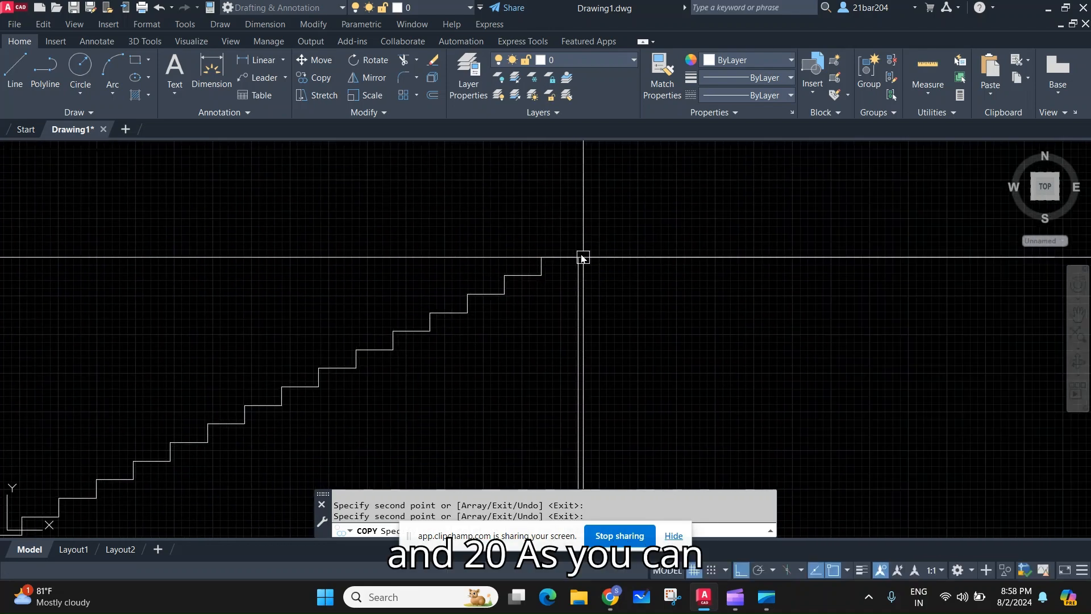
- Join the risers and treads of all 20 steps into a single polyline
scroll(699, 301, "up", 2)
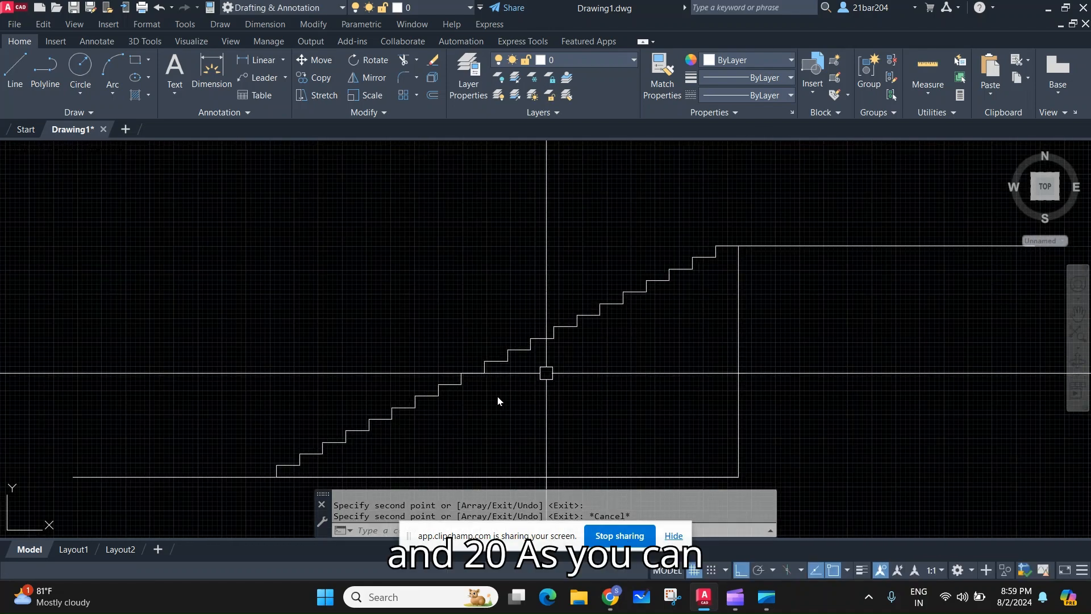
scroll(621, 361, "up", 4)
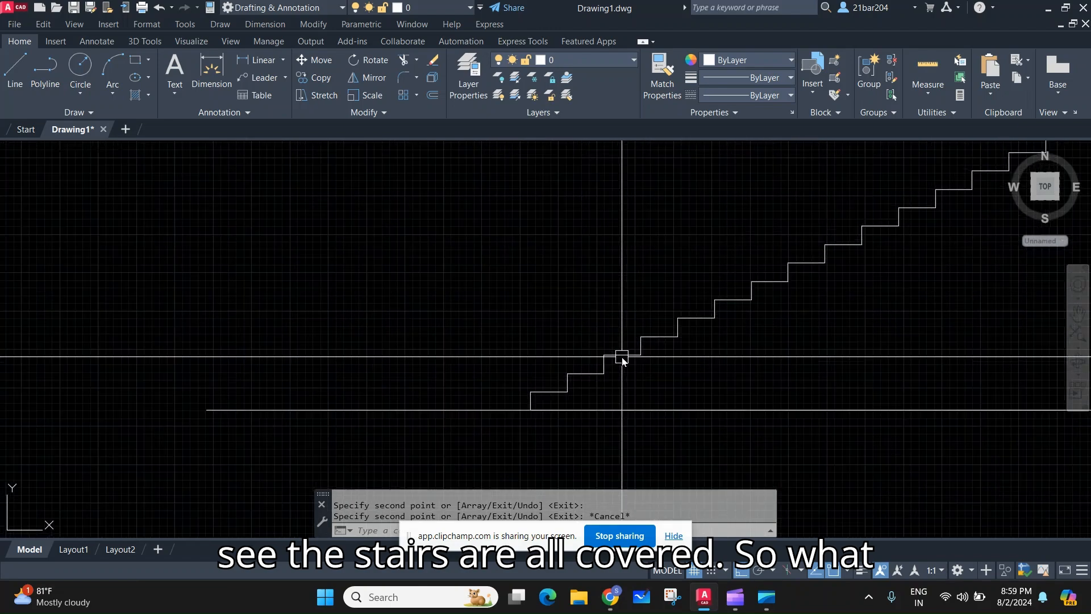
scroll(599, 400, "down", 2)
left_click(607, 401)
left_click(316, 256)
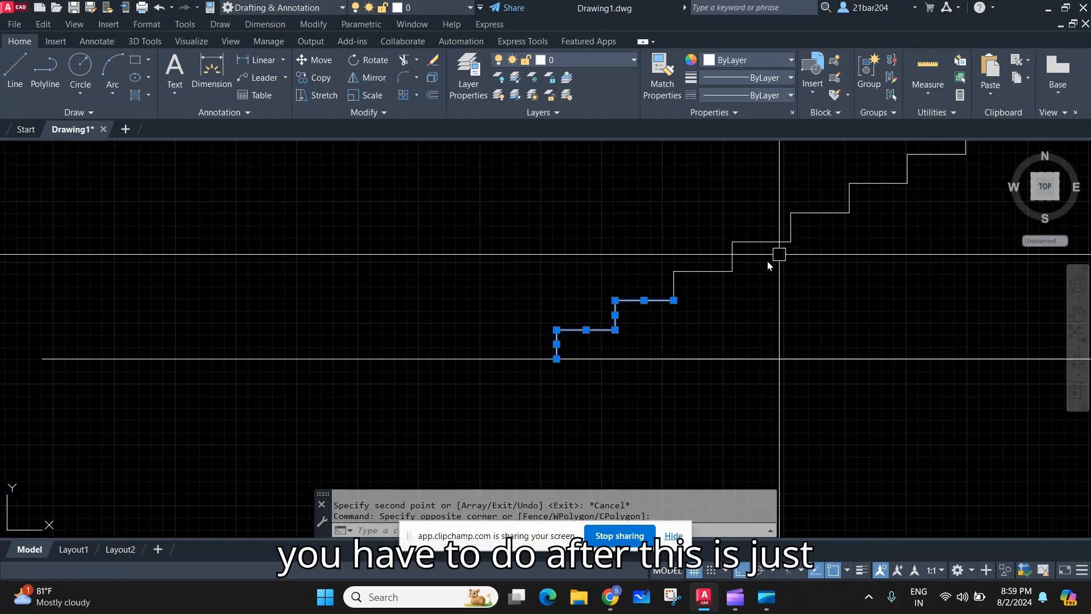
middle_click_drag(779, 251, 387, 370)
left_click(385, 442)
left_click(95, 288)
scroll(375, 285, "down", 2)
middle_click_drag(375, 286, 326, 370)
left_click(431, 401)
left_click(260, 296)
left_click(536, 346)
left_click(347, 227)
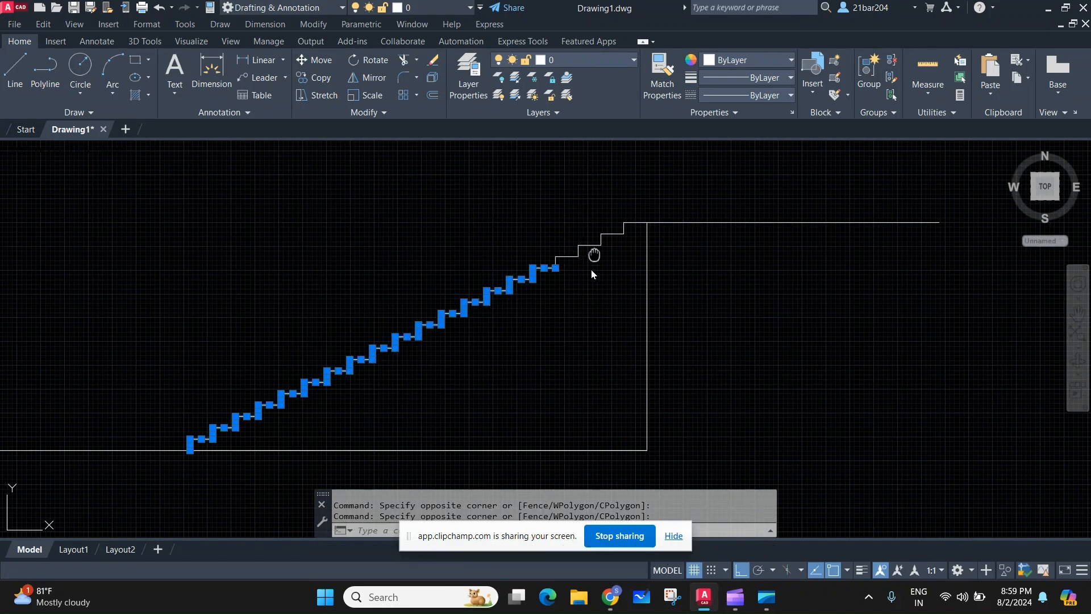
middle_click_drag(591, 254, 553, 315)
left_click(572, 339)
left_click(488, 269)
scroll(550, 304, "up", 4)
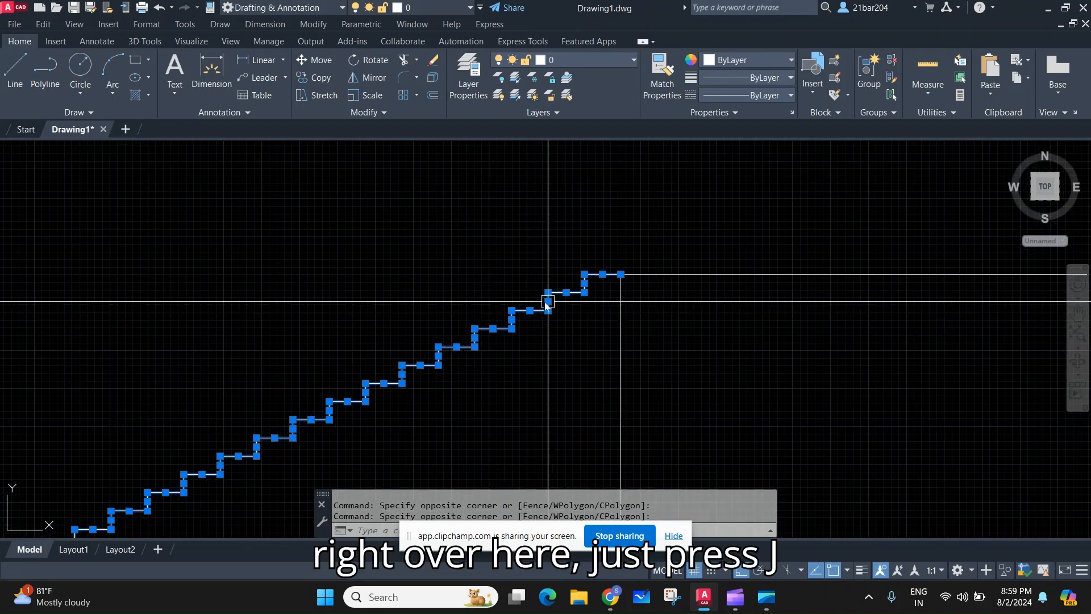
key("Return")
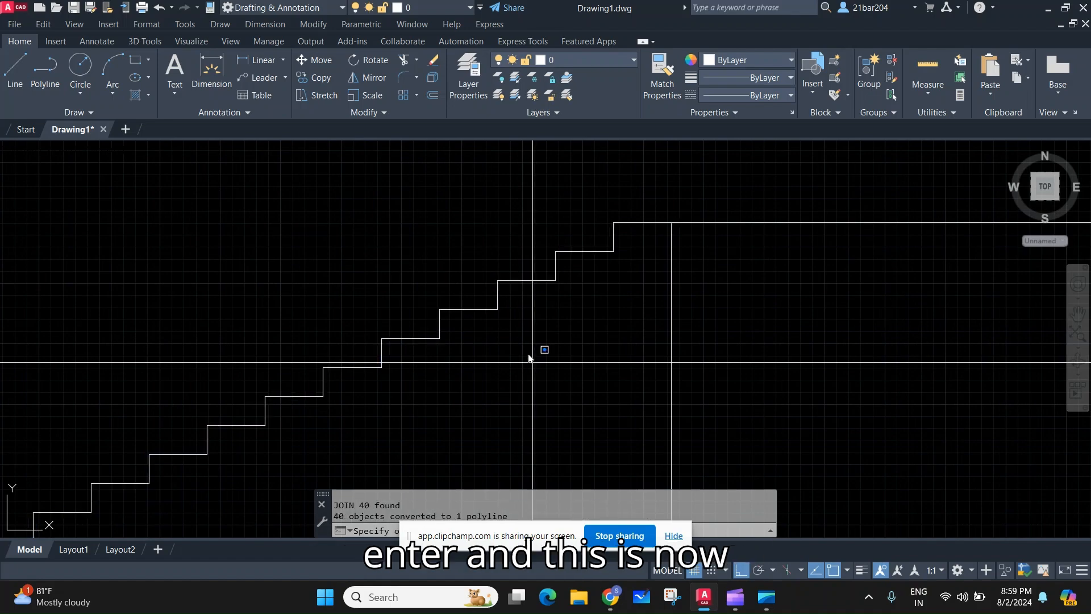
scroll(718, 286, "down", 4)
middle_click_drag(717, 285, 708, 281)
scroll(622, 340, "up", 2)
middle_click_drag(560, 384, 623, 358)
scroll(576, 371, "up", 2)
key("Escape")
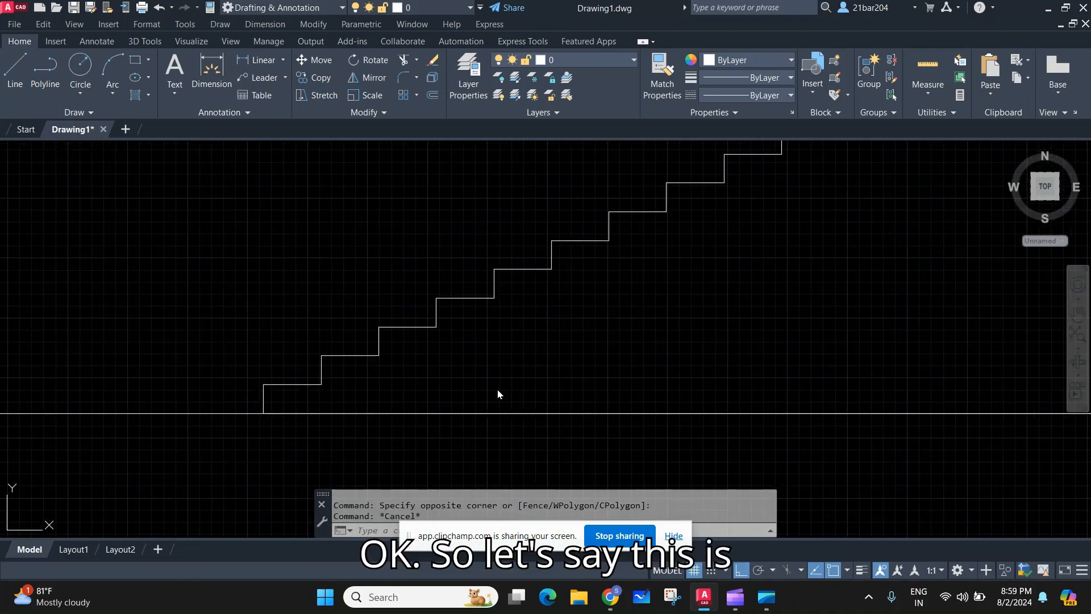
- Draw a vertical line from the end of the second tread down to the ground line
type("l")
key("Return")
scroll(327, 440, "up", 2)
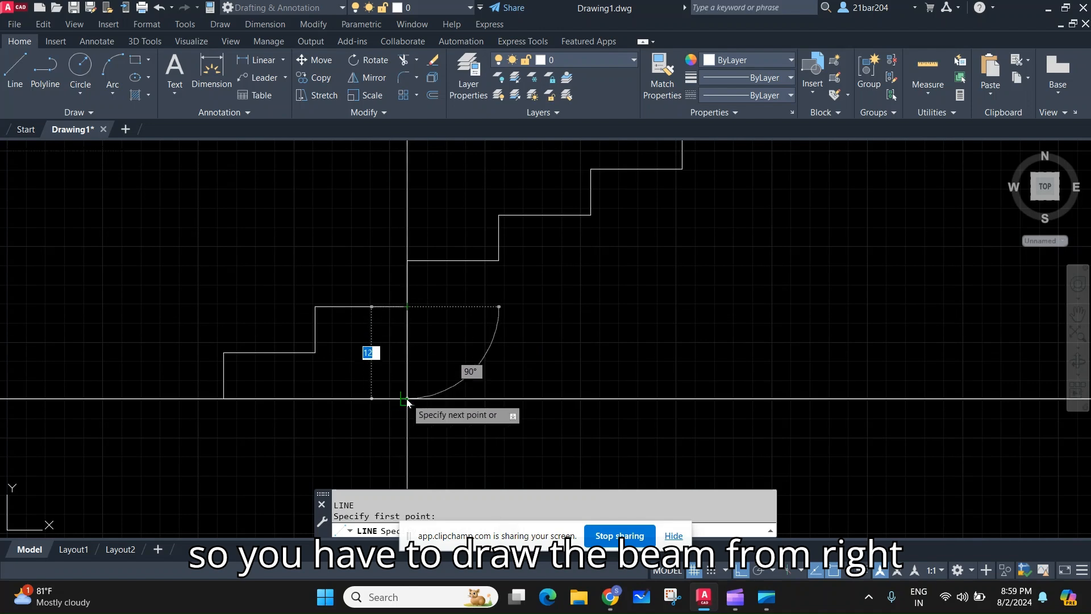
left_click(407, 398)
key("Escape")
scroll(492, 363, "up", 1)
scroll(397, 358, "down", 4)
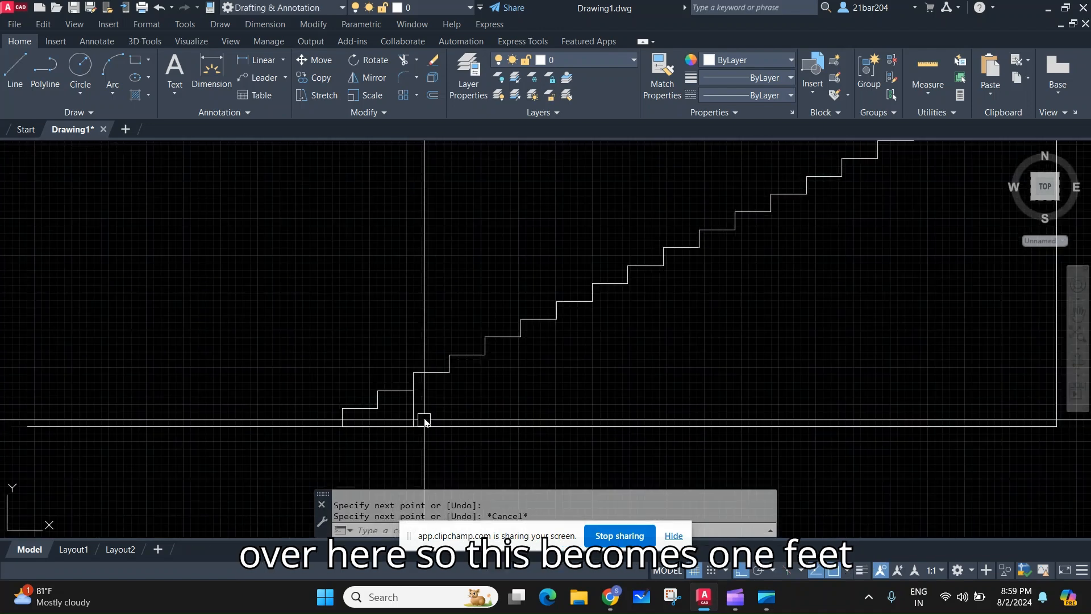
type("L")
key("Return")
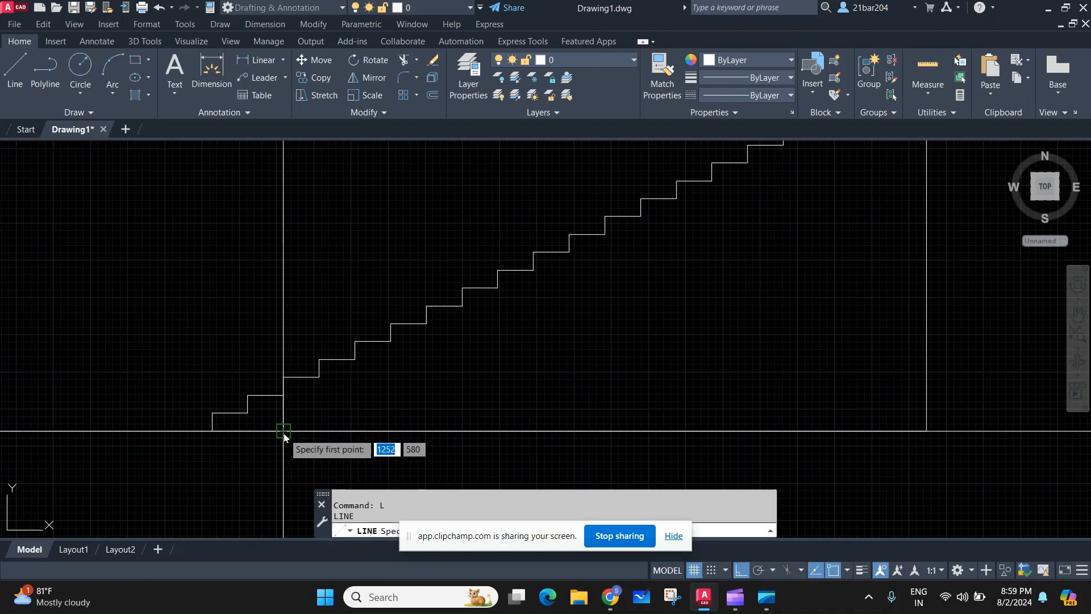
key("Escape")
- Draw a line 12 inches down from the last tread's end, continuing diagonally to the foot of the vertical line below the second tread
scroll(682, 327, "down", 2)
middle_click_drag(682, 327, 540, 387)
scroll(635, 250, "up", 2)
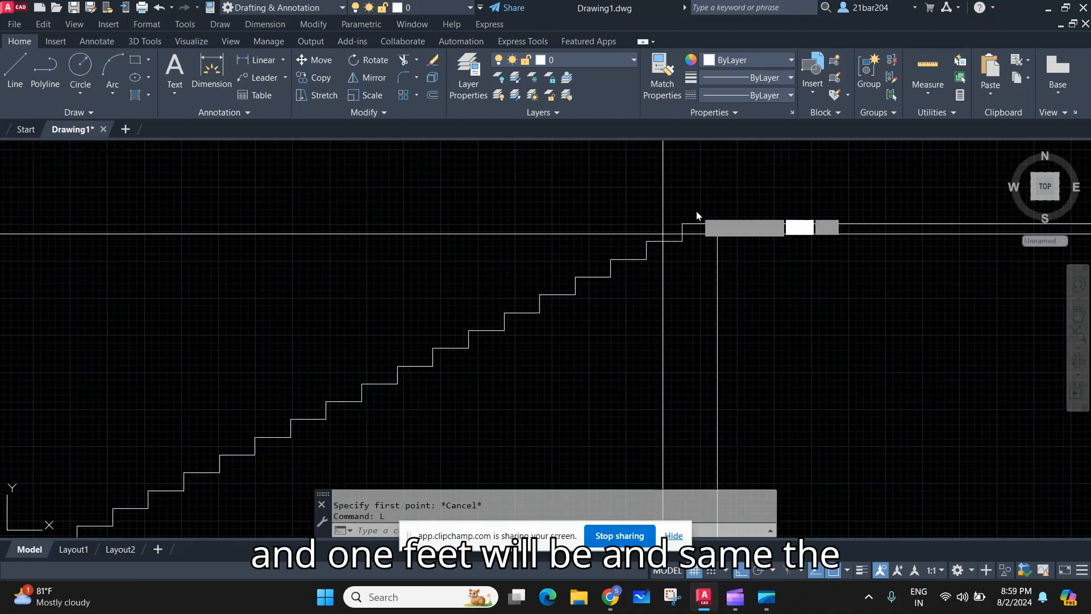
scroll(697, 211, "up", 2)
left_click(719, 239)
scroll(745, 301, "up", 1)
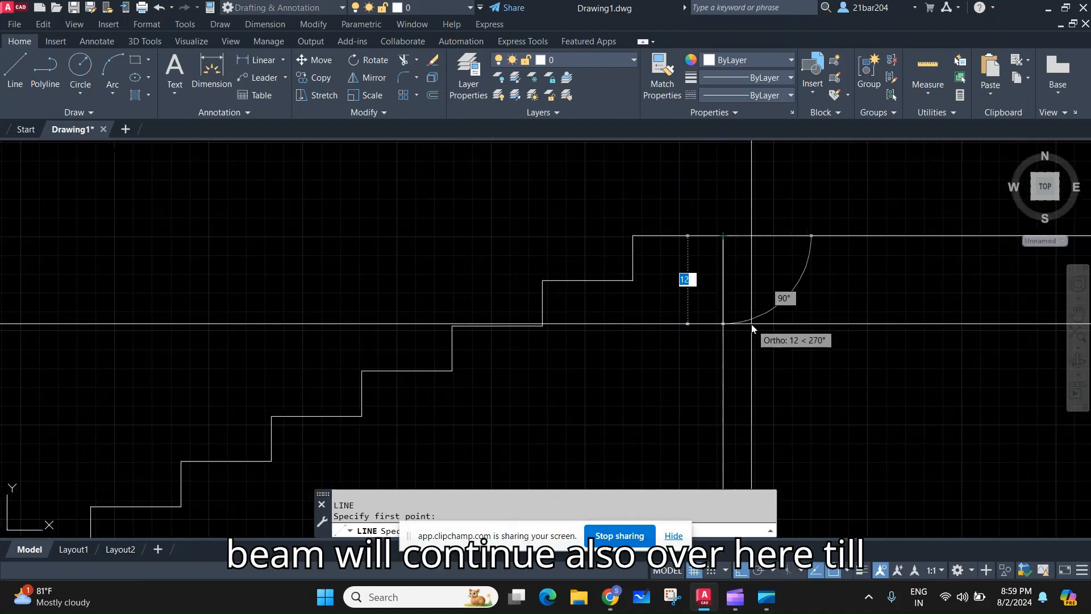
scroll(710, 312, "down", 2)
scroll(745, 352, "up", 2)
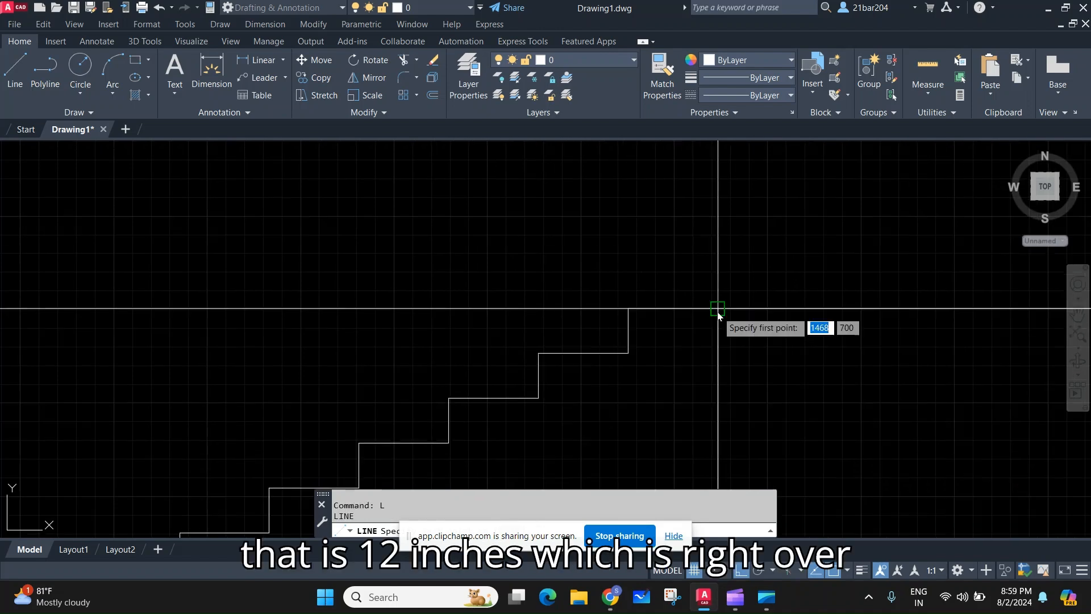
type("12")
key("Return")
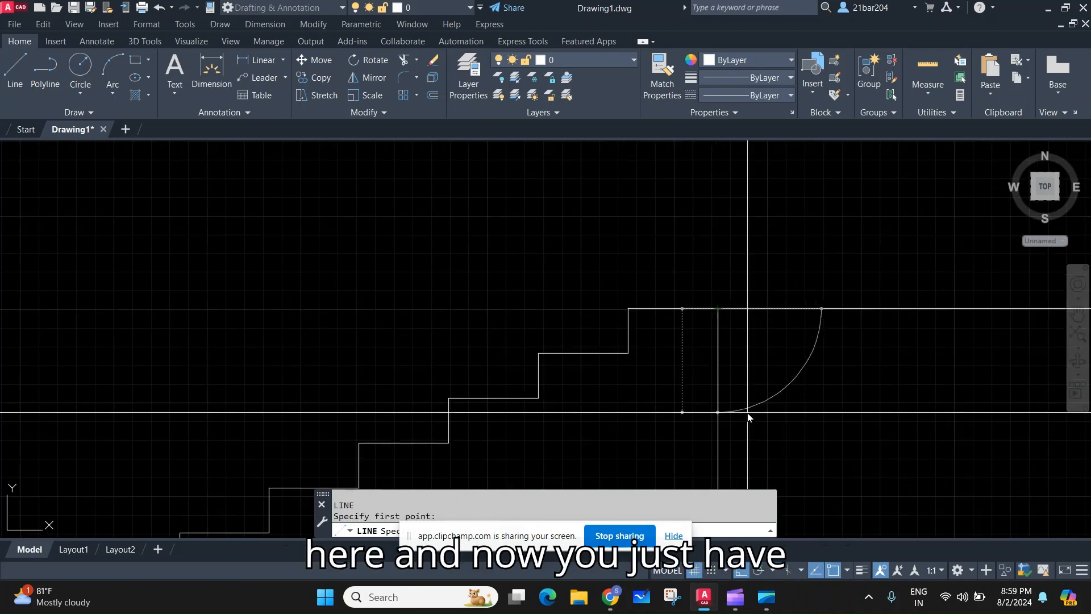
scroll(616, 392, "down", 3)
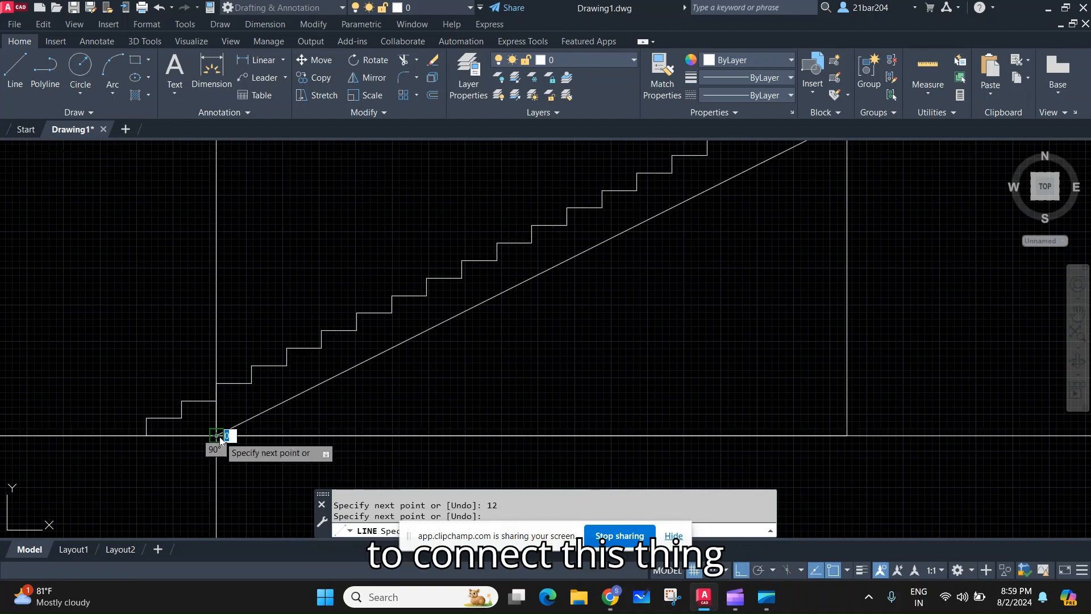
key("Escape")
- Trim off the vertical guide line between the second tread's end and the ground line
scroll(223, 385, "up", 4)
middle_click_drag(207, 464, 217, 453)
type("tr")
key("Return")
left_click_drag(243, 406, 158, 491)
key("Escape")
scroll(464, 365, "down", 5)
middle_click_drag(465, 366, 438, 388)
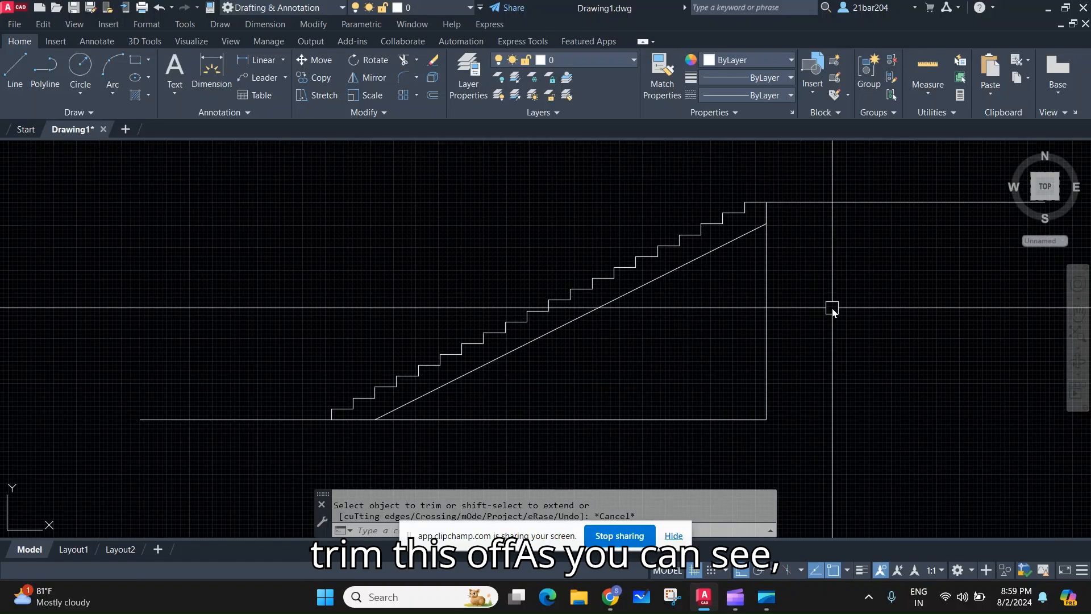
- Try to move the sloped underside line horizontally about 12 inches toward the foot of the stairs
scroll(706, 373, "down", 2)
scroll(712, 392, "up", 2)
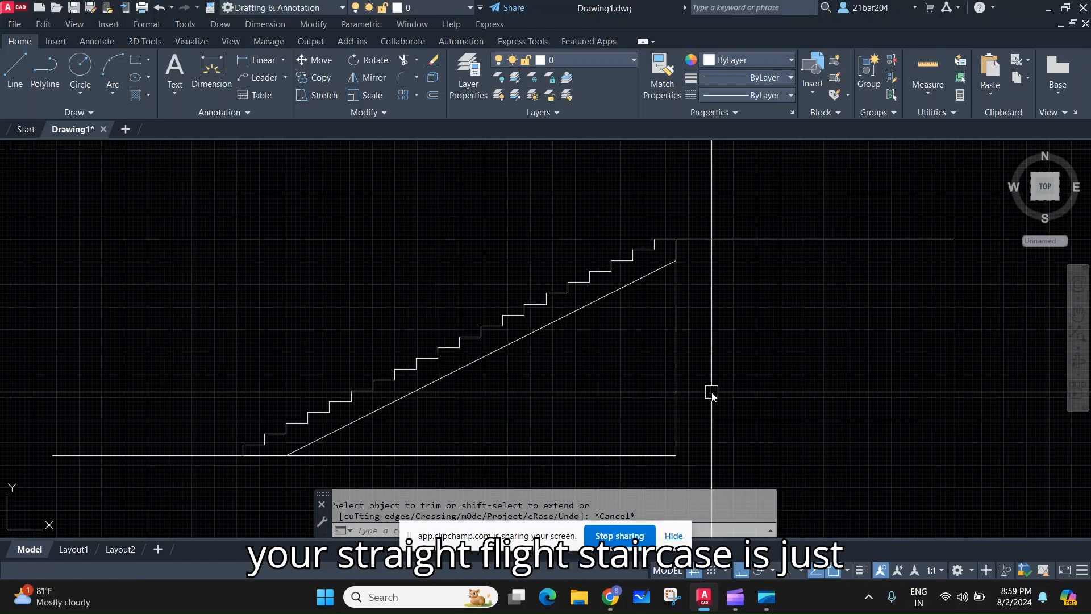
middle_click_drag(455, 434, 497, 424)
scroll(497, 424, "up", 4)
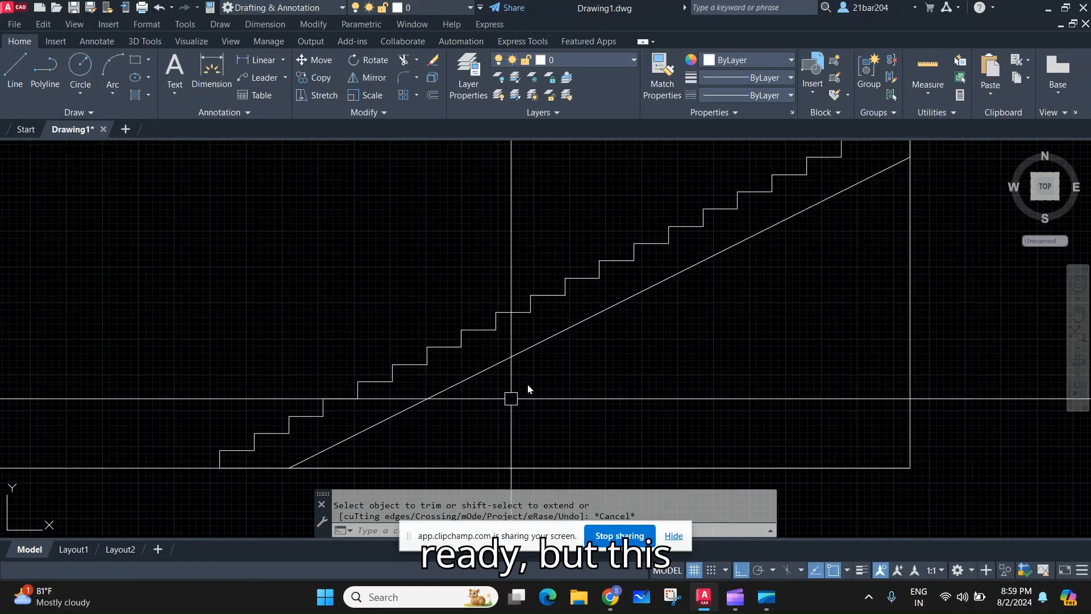
scroll(500, 331, "up", 2)
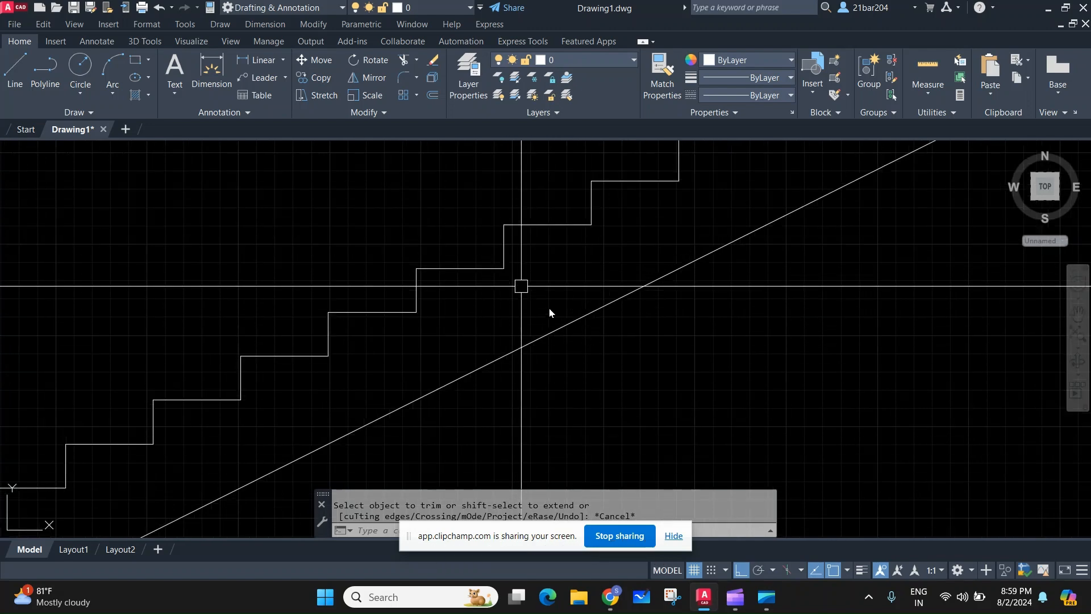
left_click(661, 349)
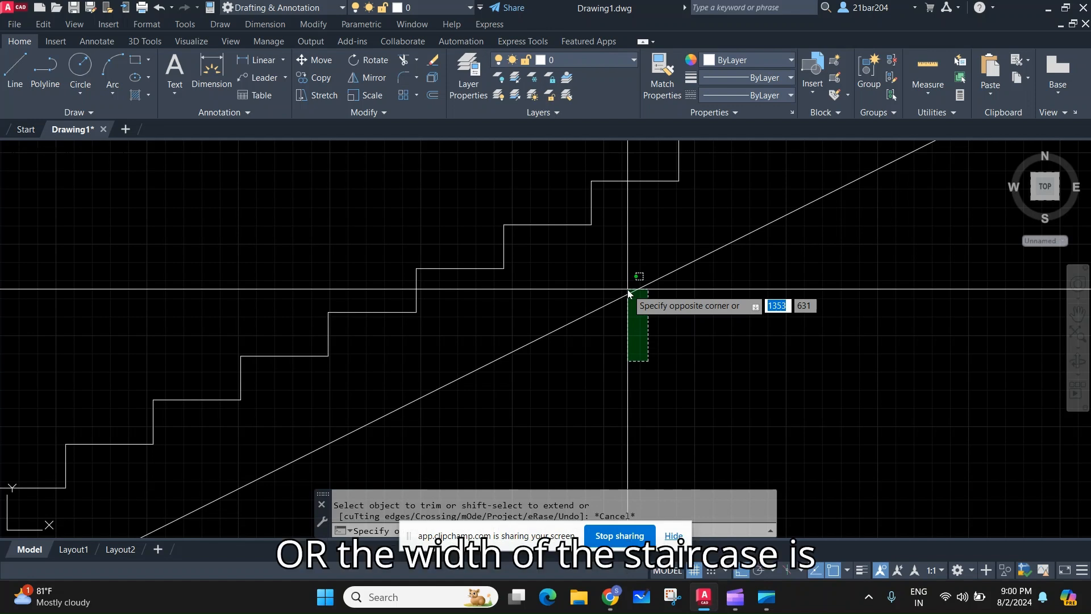
left_click(560, 290)
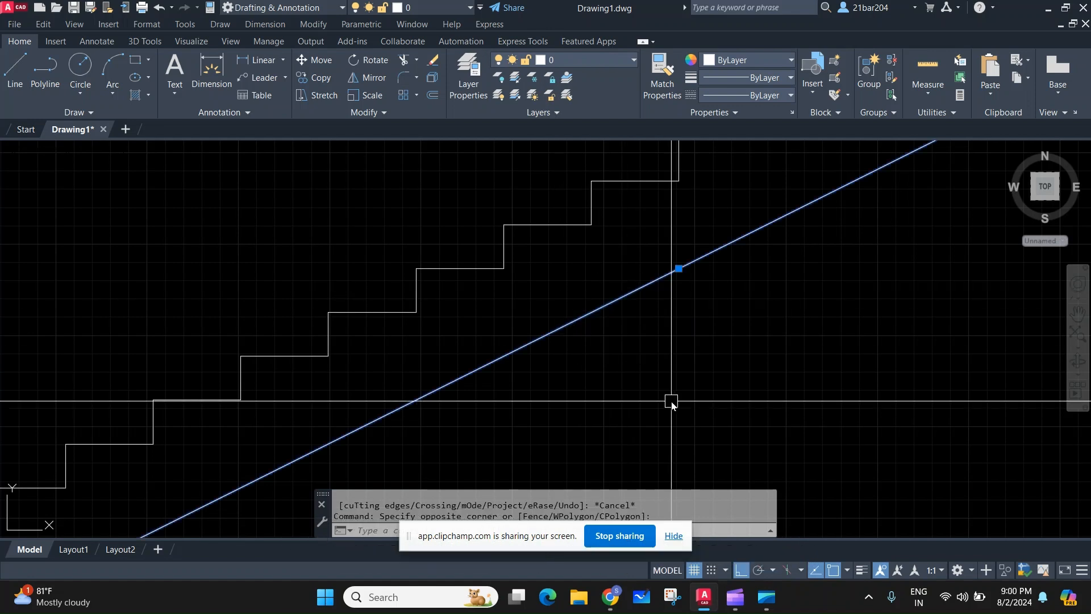
scroll(663, 407, "down", 4)
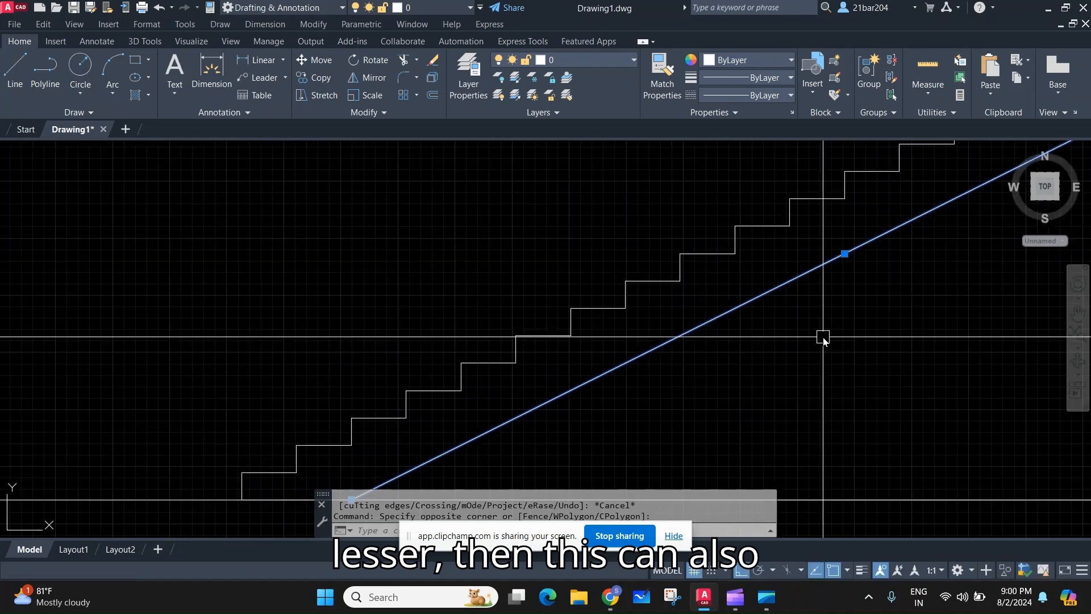
scroll(762, 321, "up", 2)
key("Return")
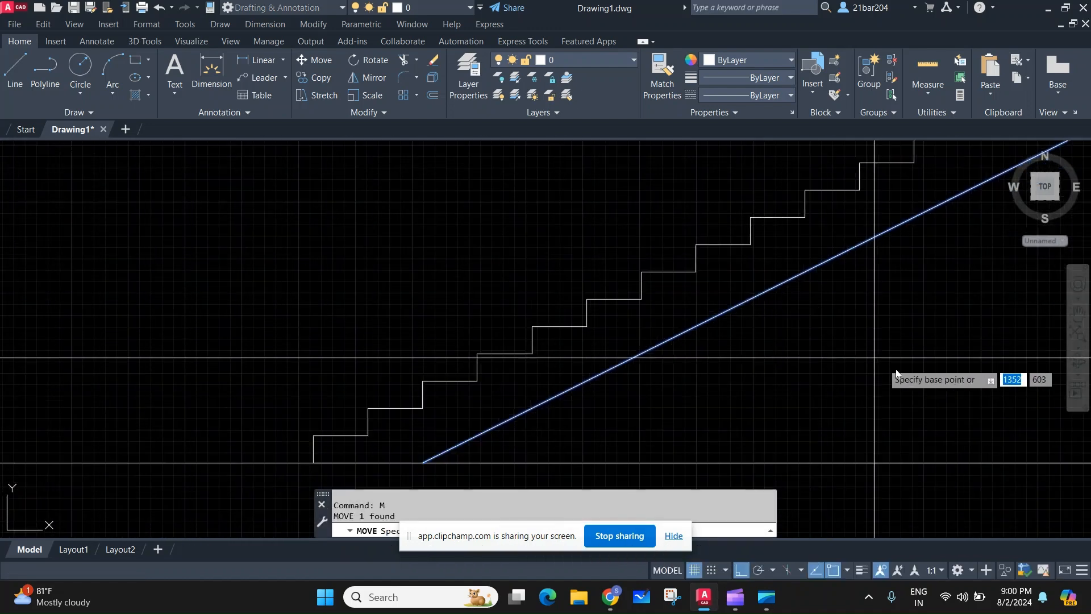
left_click(901, 368)
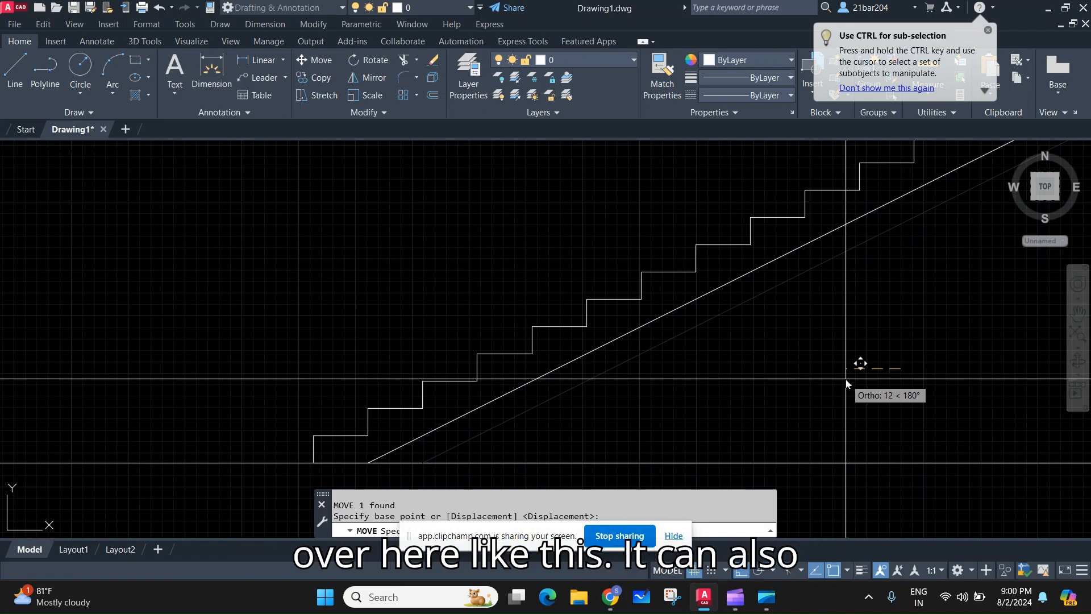
key("Escape")
- Draw a trial vertical line from the first tread's end down to the ground line and erase it
scroll(334, 433, "up", 2)
type("l")
key("Return")
middle_click_drag(430, 424, 437, 342)
left_click(397, 356)
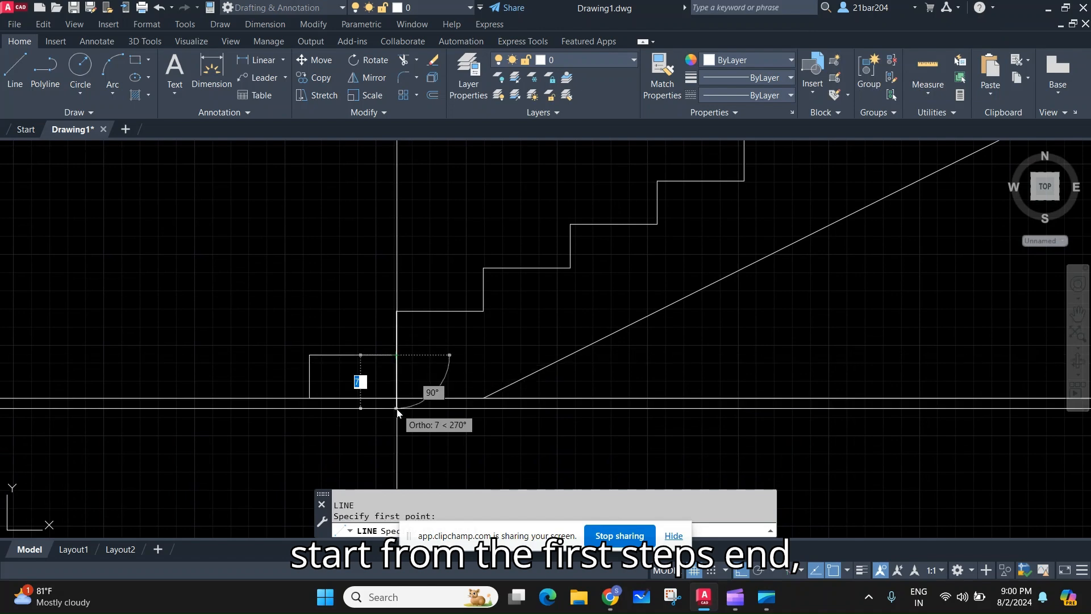
left_click(396, 408)
scroll(420, 380, "up", 4)
key("Escape")
left_click(397, 386)
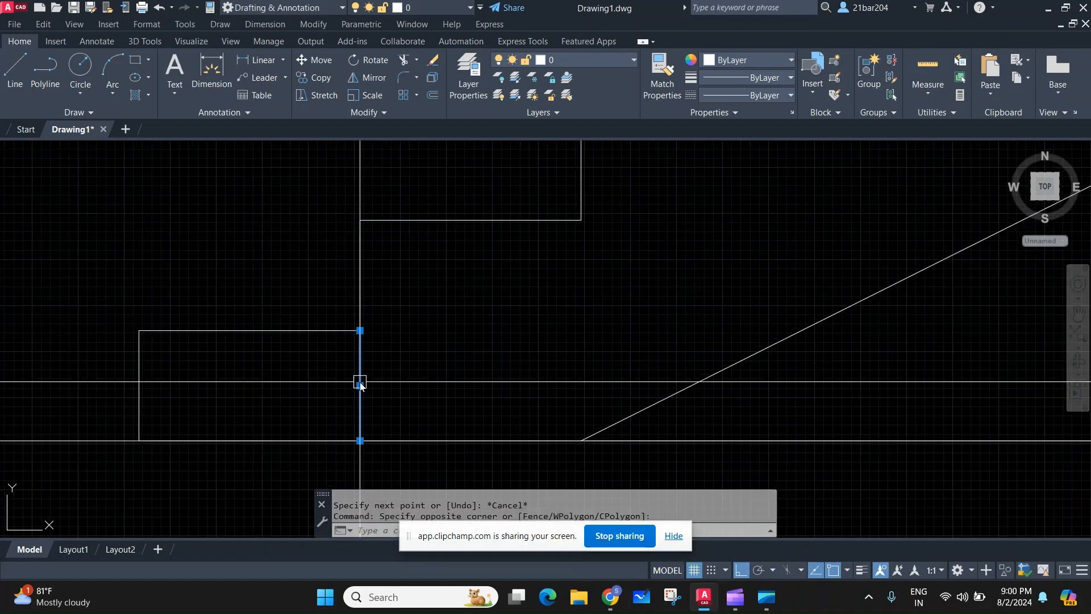
- Examine the straight flight section, its sloped underside and the dimension notes above it
scroll(440, 344, "down", 5)
middle_click_drag(440, 331, 316, 453)
scroll(382, 436, "down", 2)
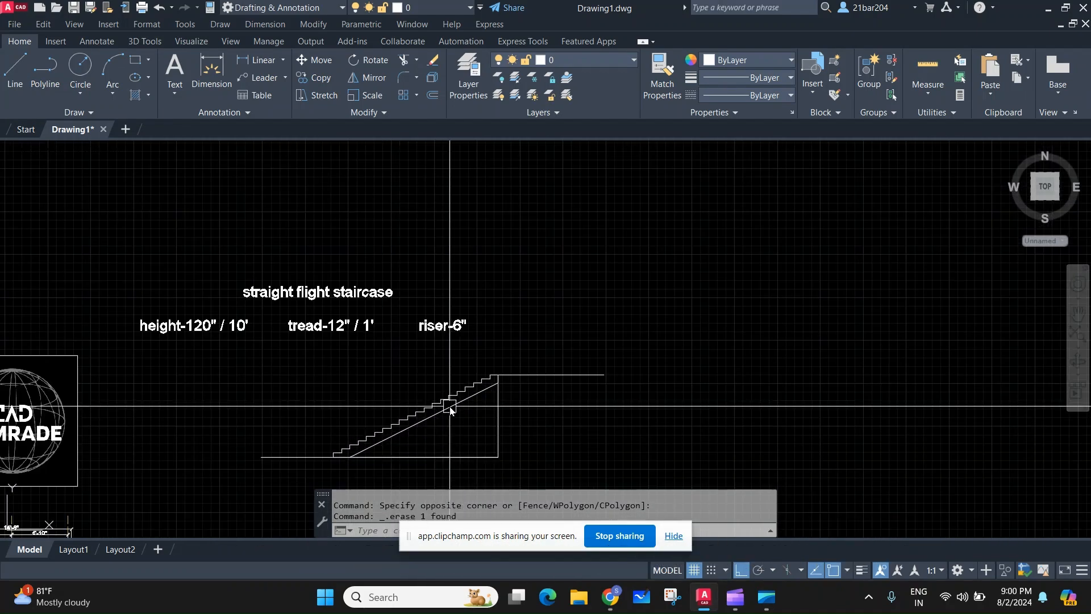
scroll(450, 410, "up", 3)
scroll(451, 421, "up", 2)
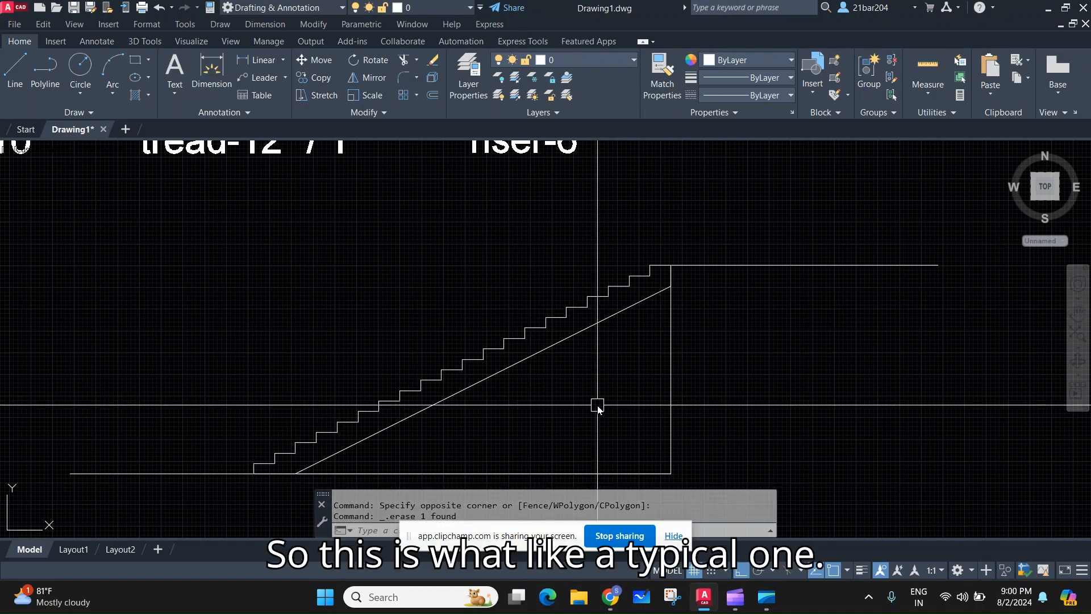
scroll(598, 407, "down", 2)
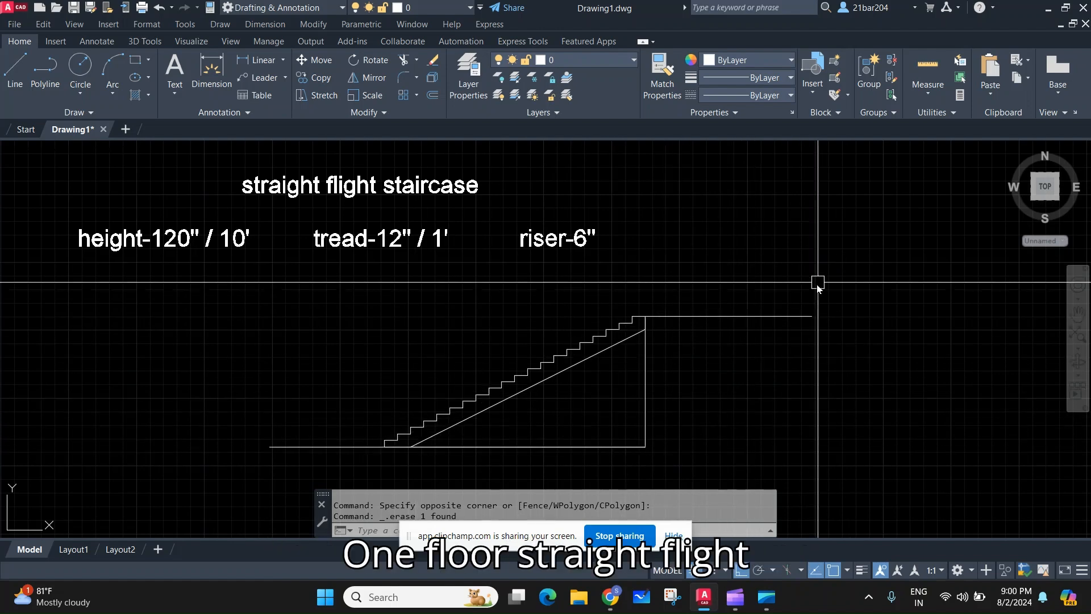
scroll(588, 367, "up", 2)
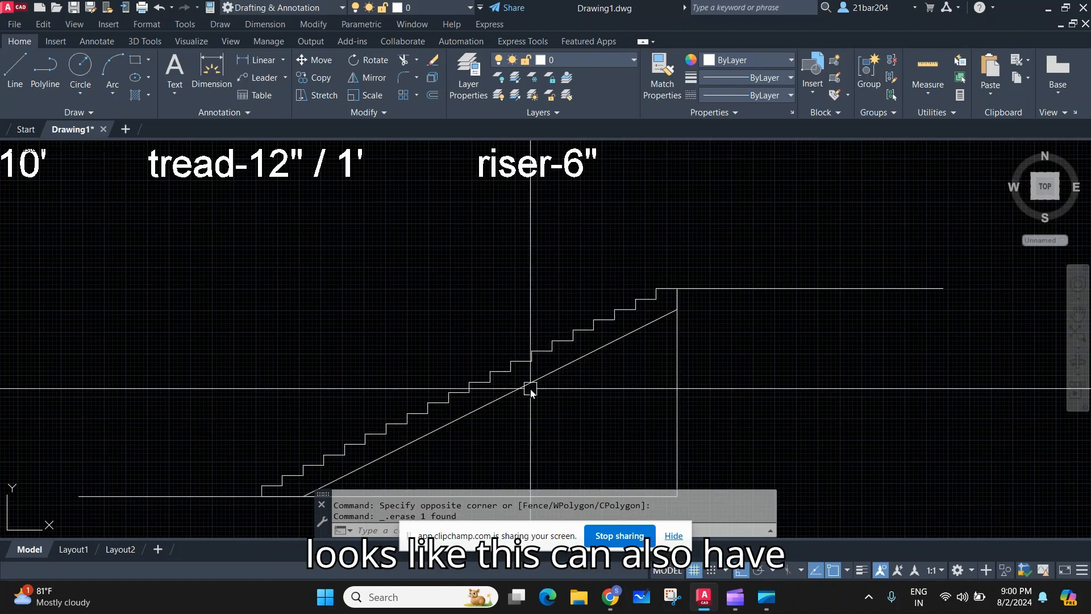
scroll(529, 383, "up", 2)
scroll(529, 376, "down", 2)
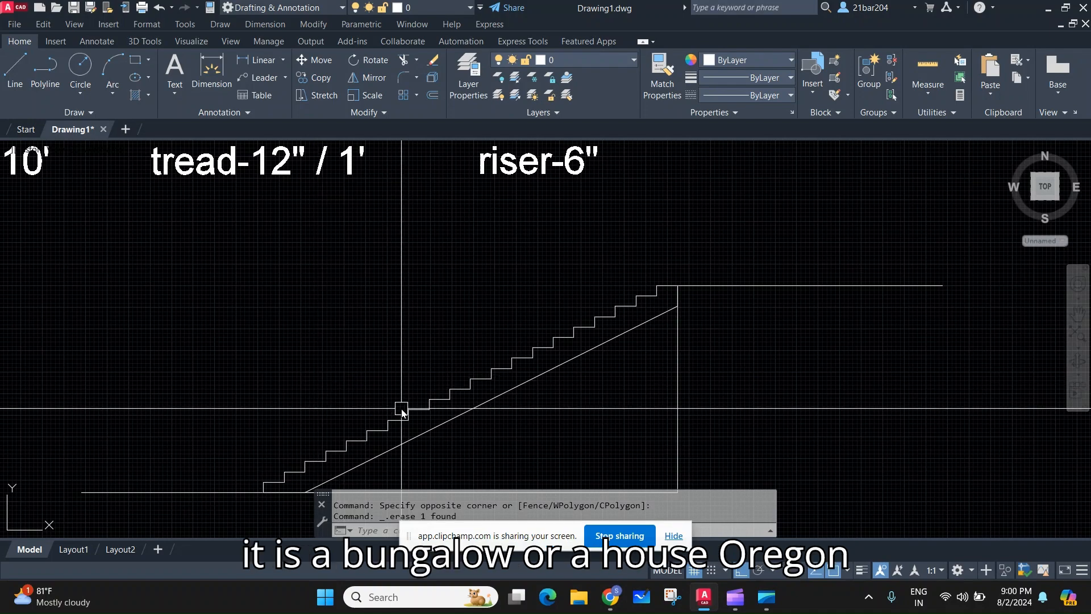
scroll(402, 411, "down", 3)
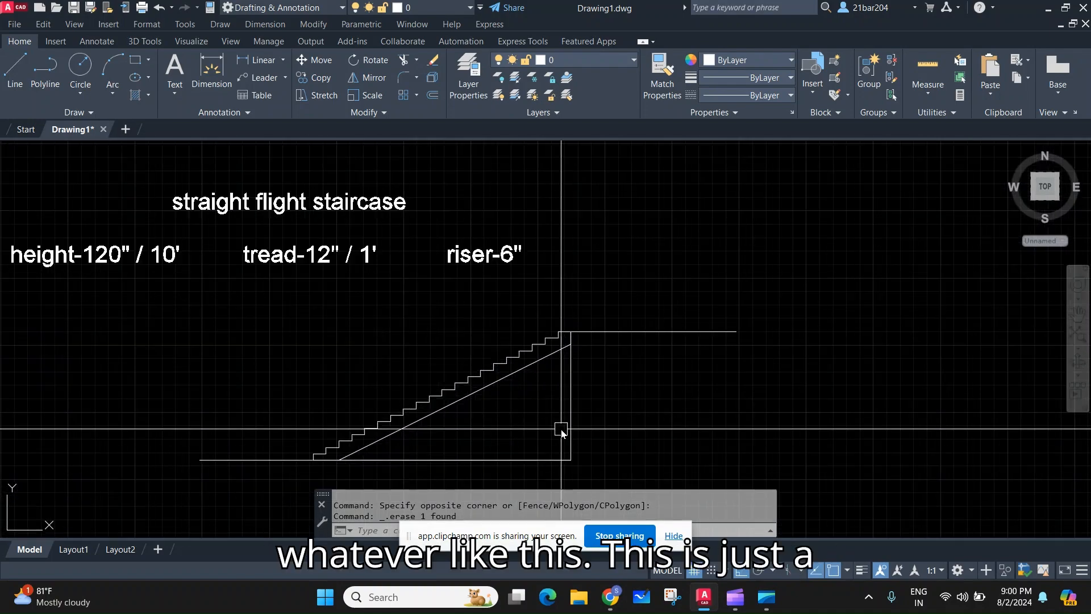
- Trim the ground line on both sides of the stair base and the vertical line below the sloped underside
middle_click_drag(358, 453, 428, 428)
type("tr")
key("Return")
left_click(363, 409)
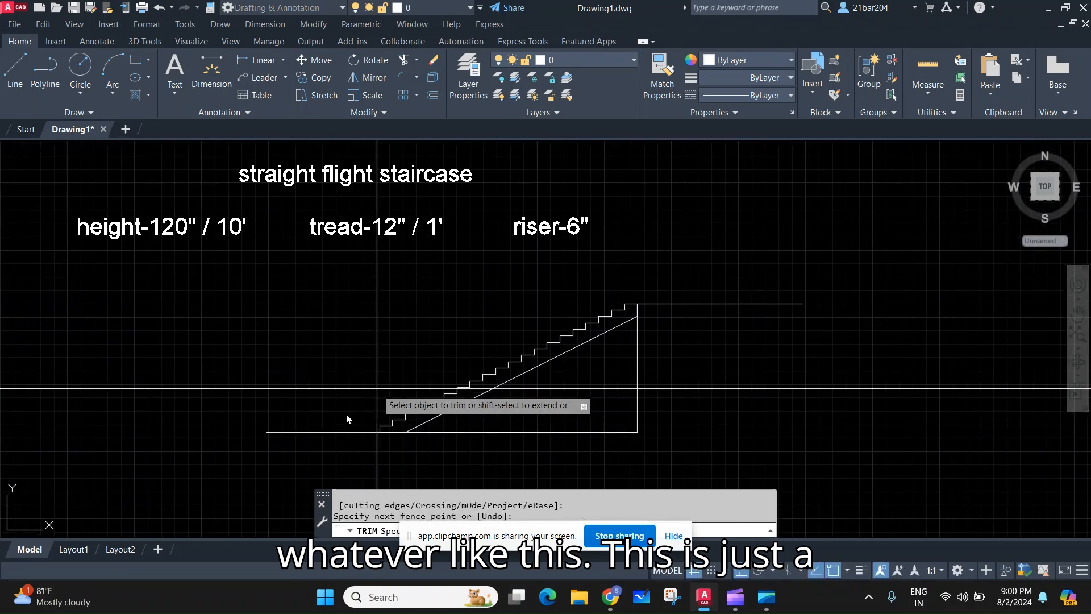
left_click(318, 441)
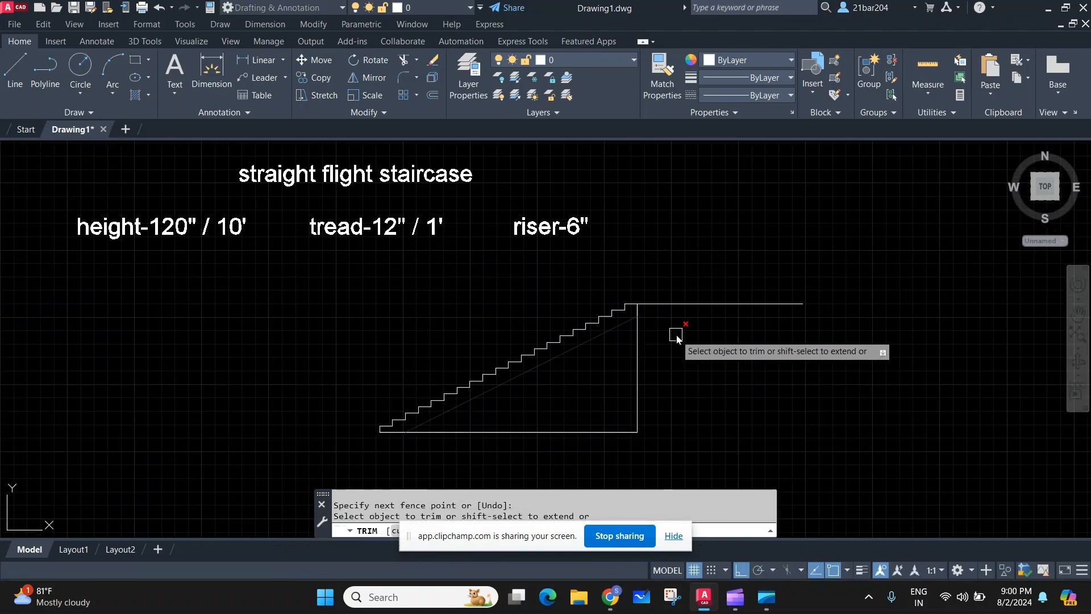
left_click(728, 377)
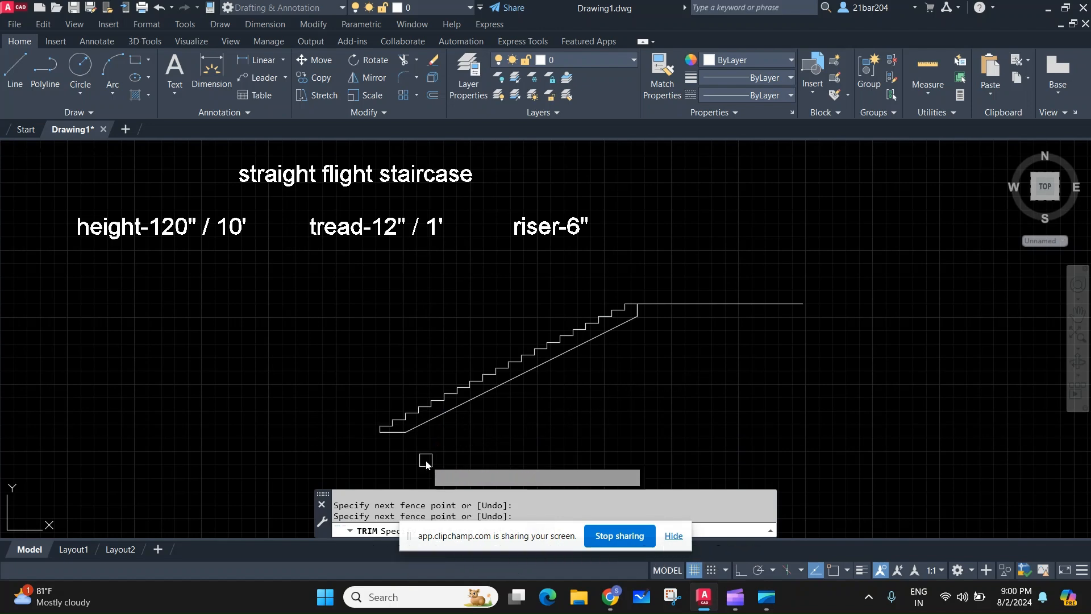
key("Return")
key("Escape")
- Draw a horizontal line from the upper end of the sloped underside to beneath the upper floor line's far end
scroll(647, 322, "up", 3)
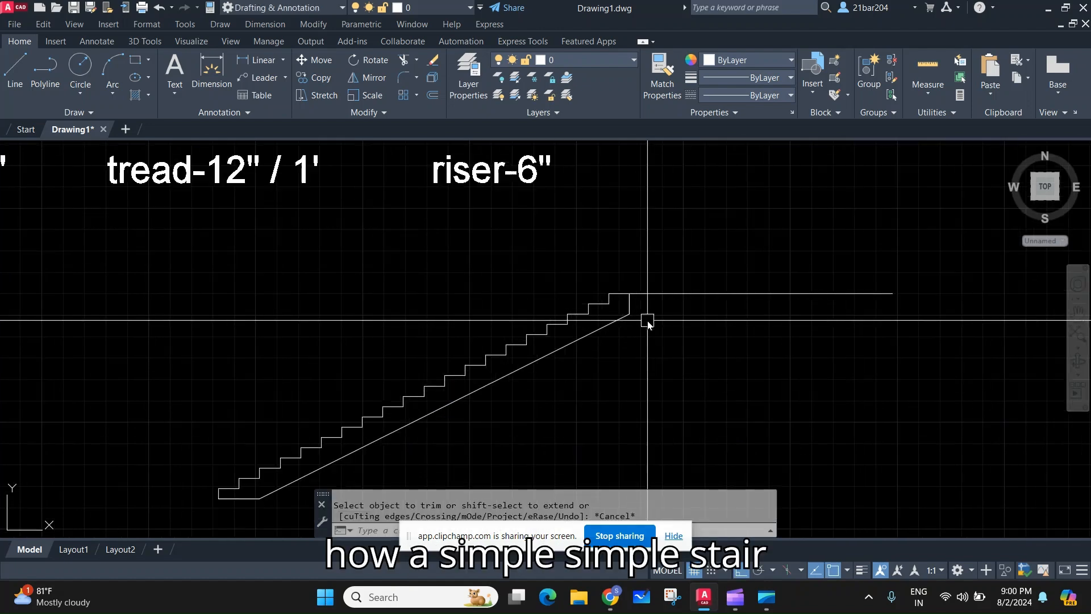
type("l")
key("Return")
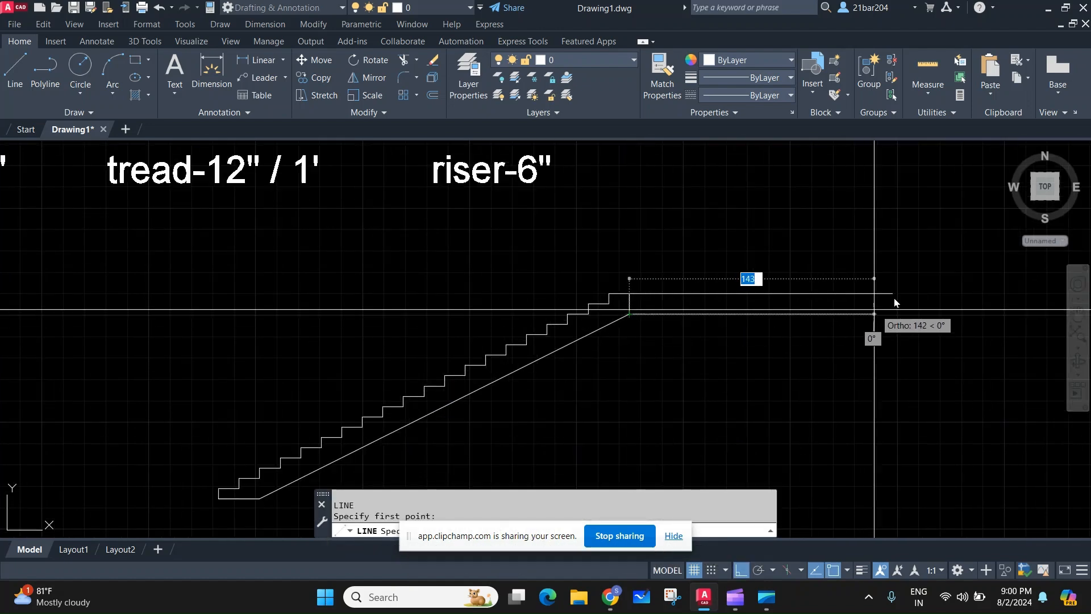
left_click(893, 324)
key("Escape")
scroll(856, 353, "down", 4)
scroll(726, 390, "up", 2)
mouse_move(726, 390)
middle_mouse_down()
mouse_move(718, 407)
mouse_move(506, 437)
mouse_move(561, 422)
middle_mouse_up()
scroll(506, 436, "down", 1)
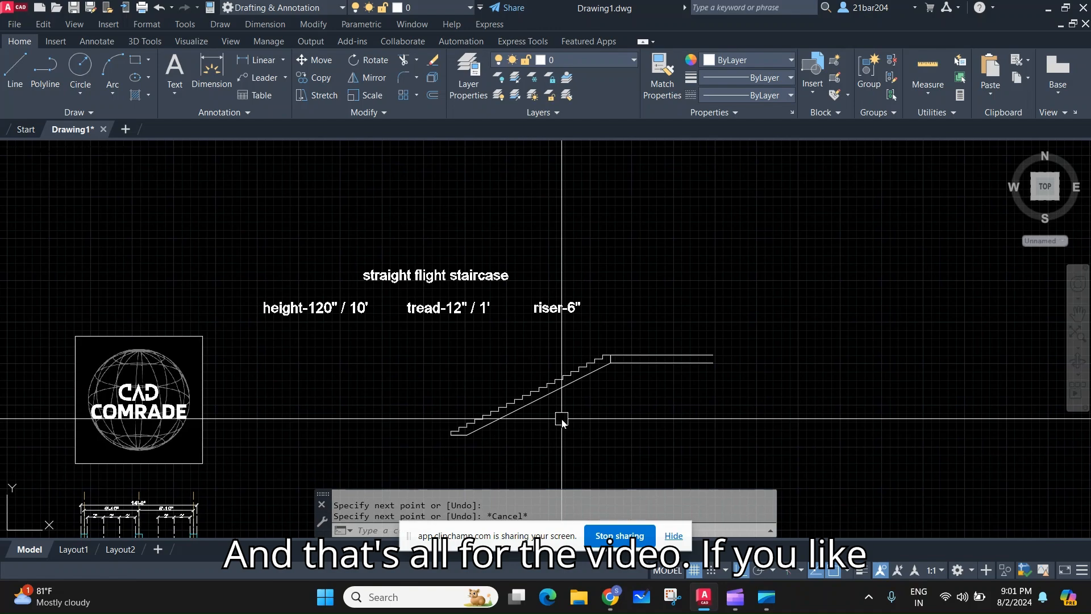
scroll(430, 378, "up", 2)
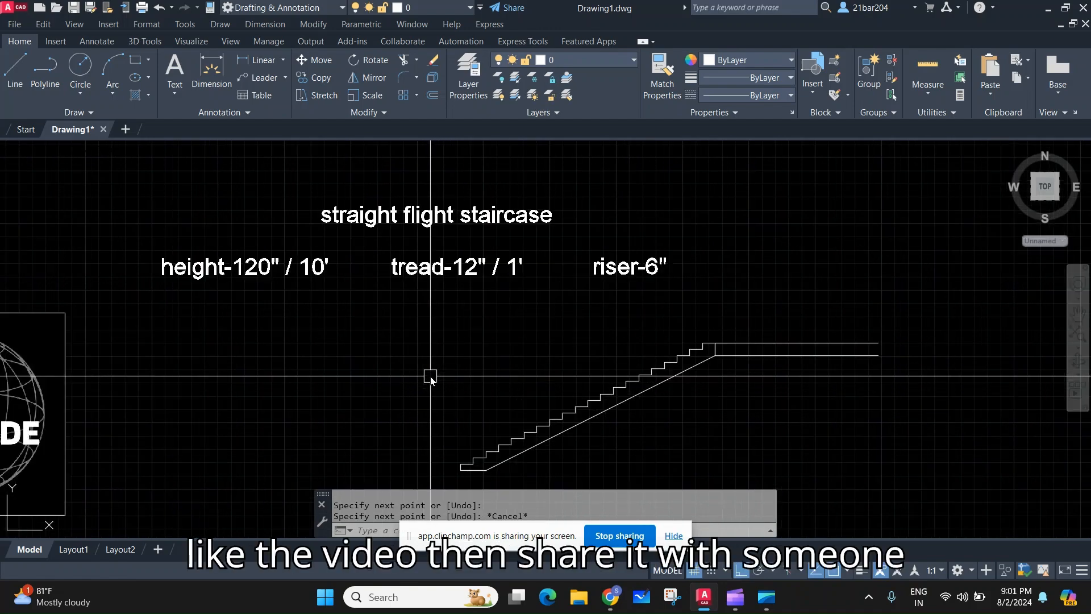
scroll(450, 376, "down", 1)
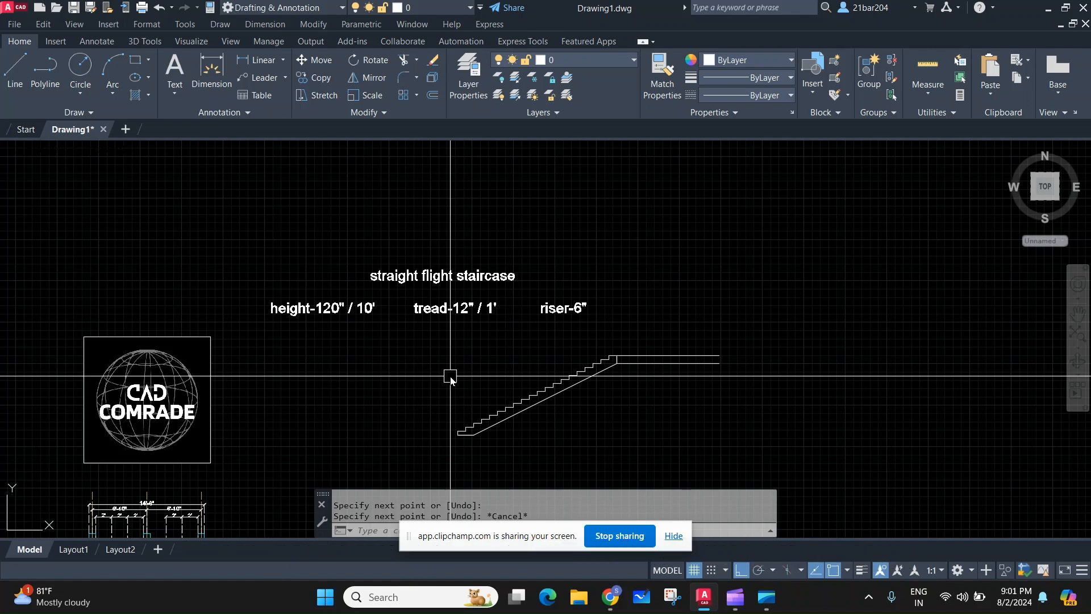
middle_click_drag(459, 408, 734, 403)
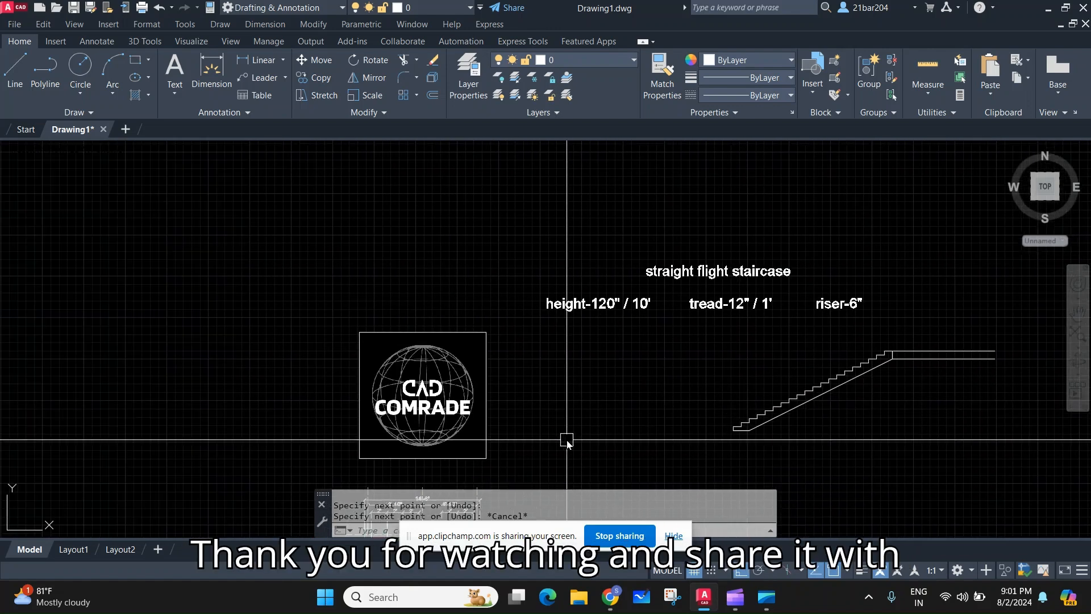